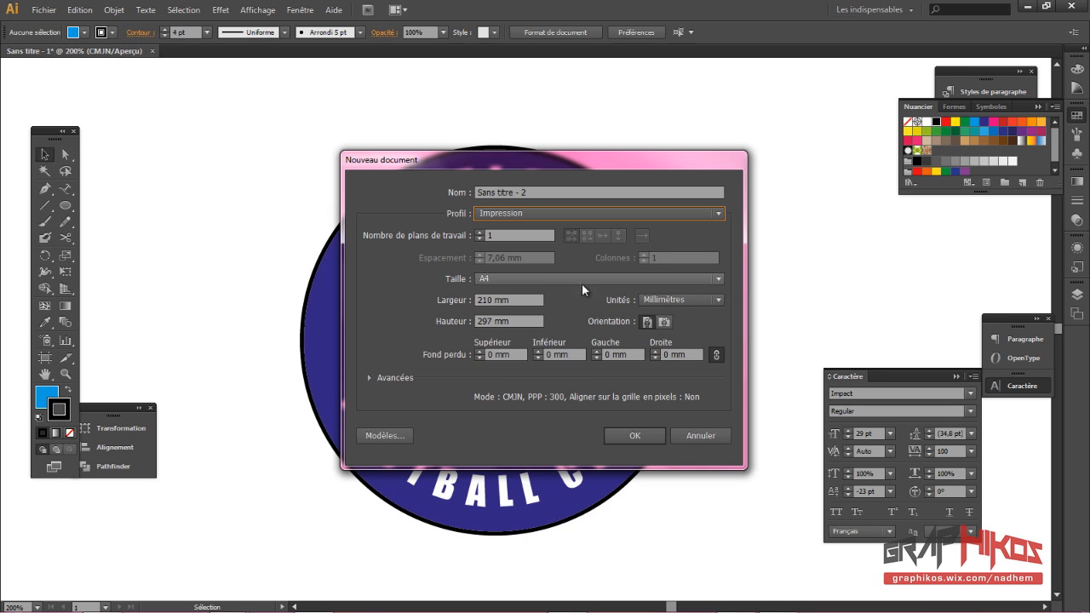
Step: Create a new A4 document in landscape orientation, 297 by 210 mm
left_click(664, 324)
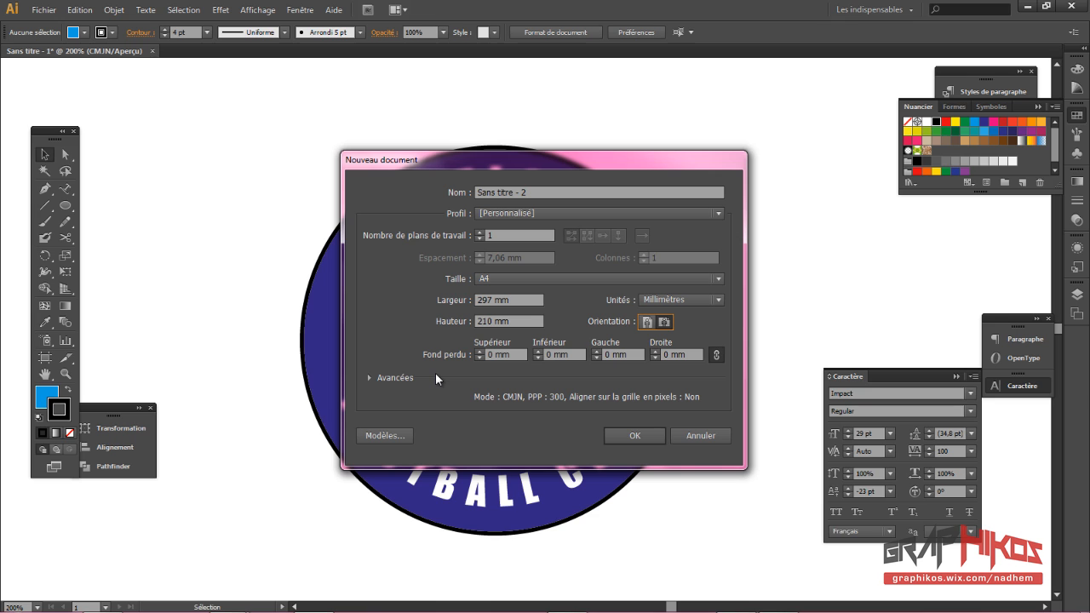
left_click(638, 438)
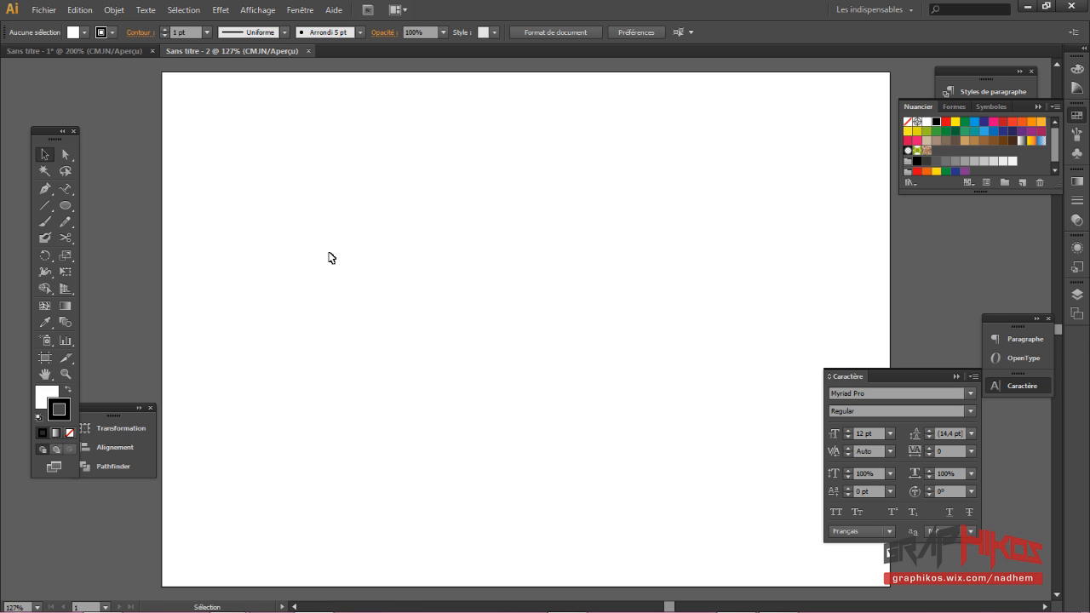
Step: Show the rulers and the grid in the new document
left_click(289, 11)
mouse_move(271, 15)
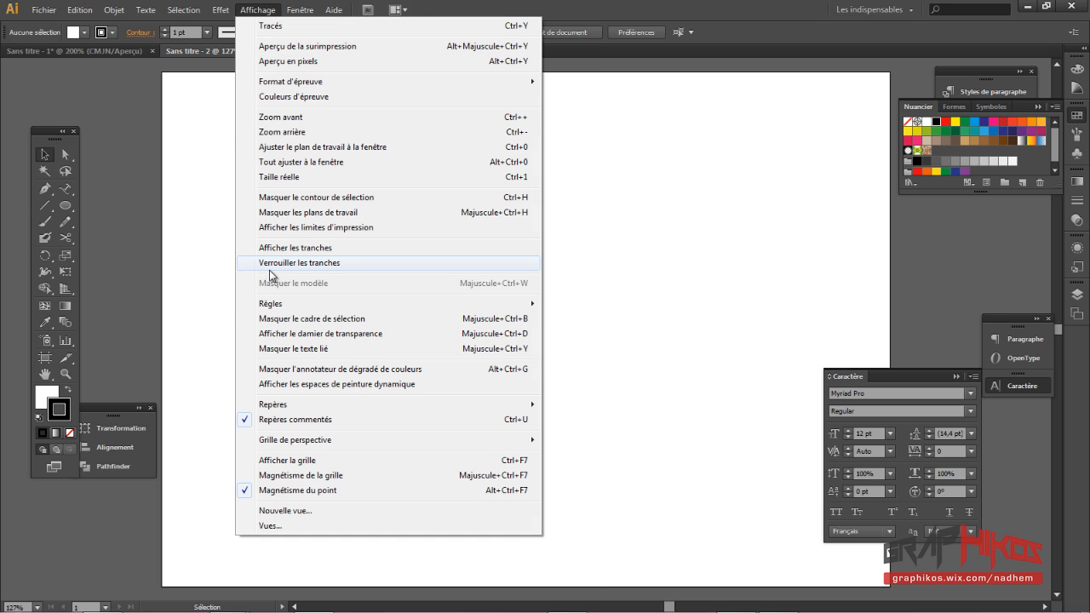
mouse_move(273, 307)
left_click(661, 303)
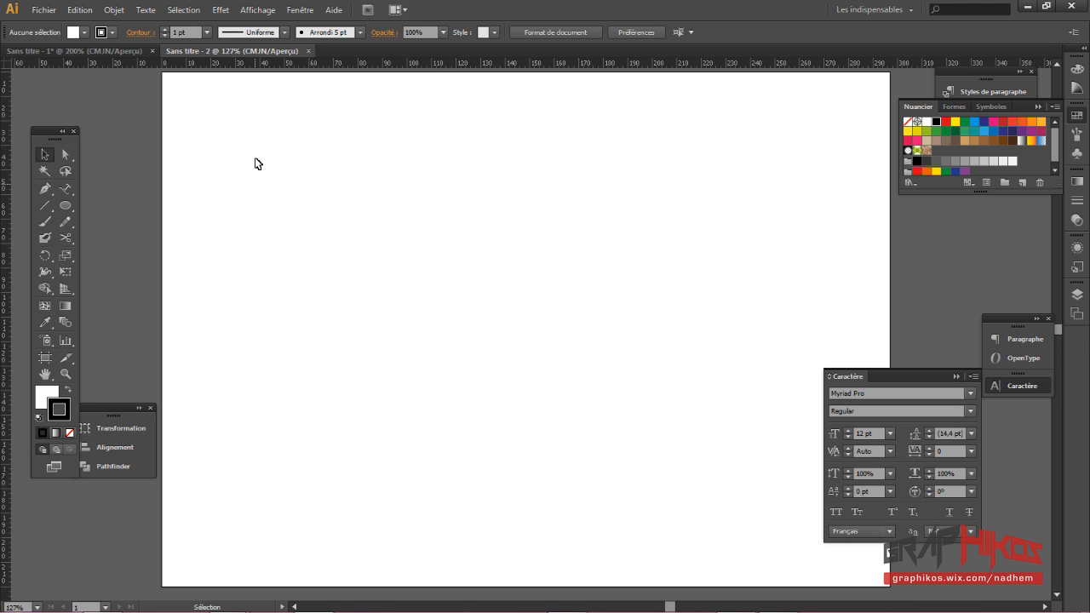
left_click(271, 11)
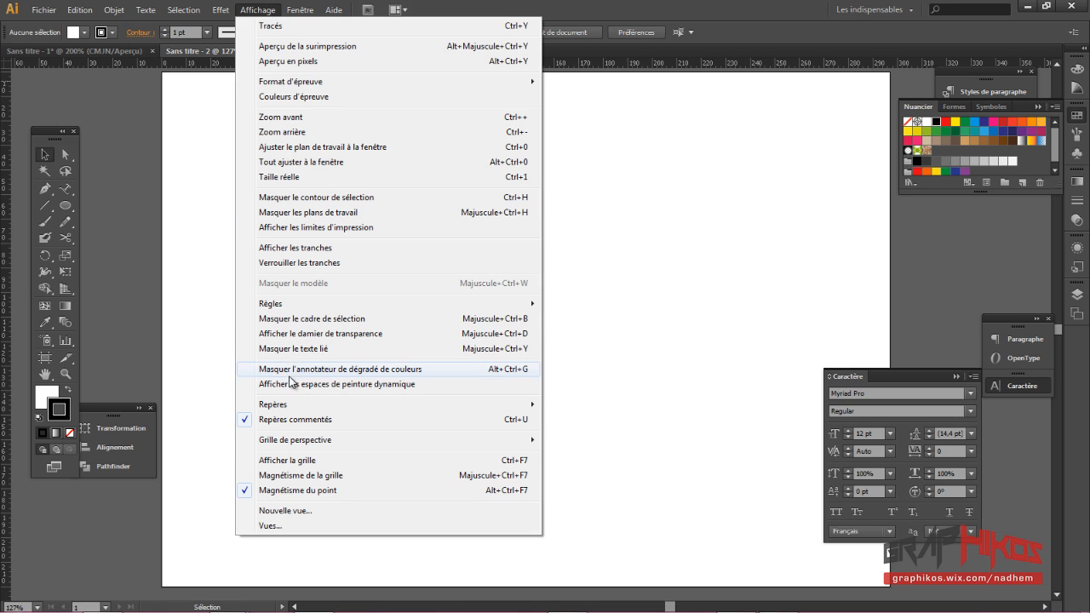
left_click(305, 464)
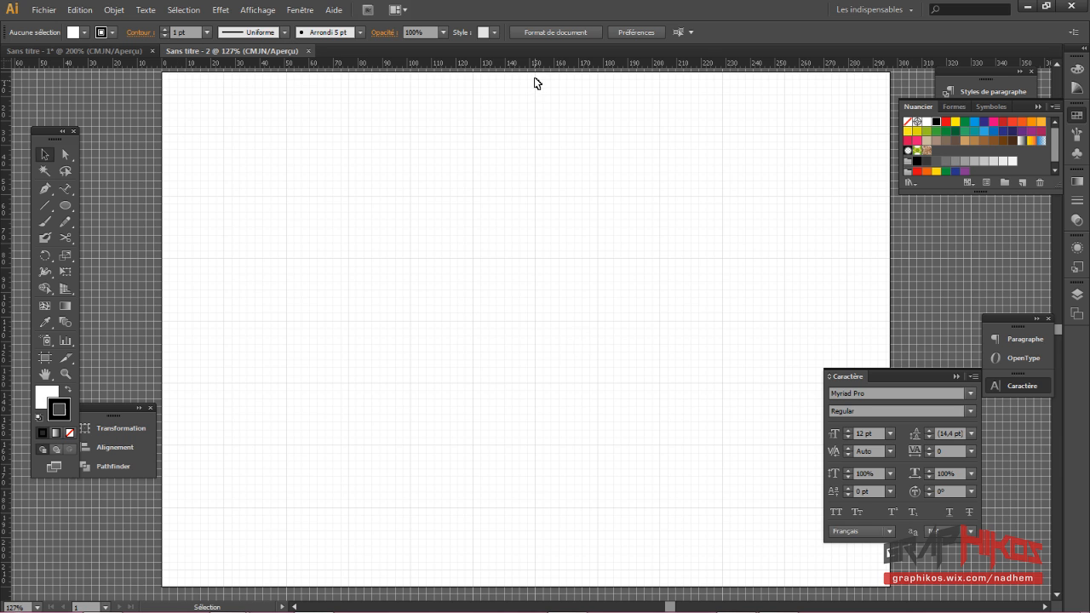
Step: Place a horizontal guide at about 102 mm and a vertical guide at about 152 mm, crossing near the artboard's centre
left_click_drag(555, 65, 553, 325)
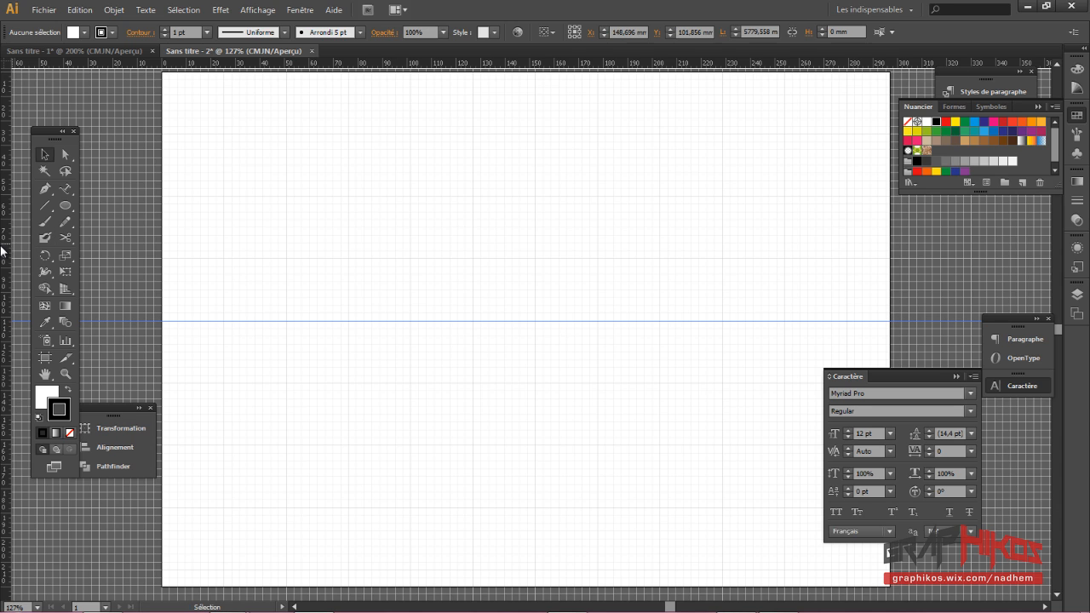
left_click_drag(6, 250, 536, 271)
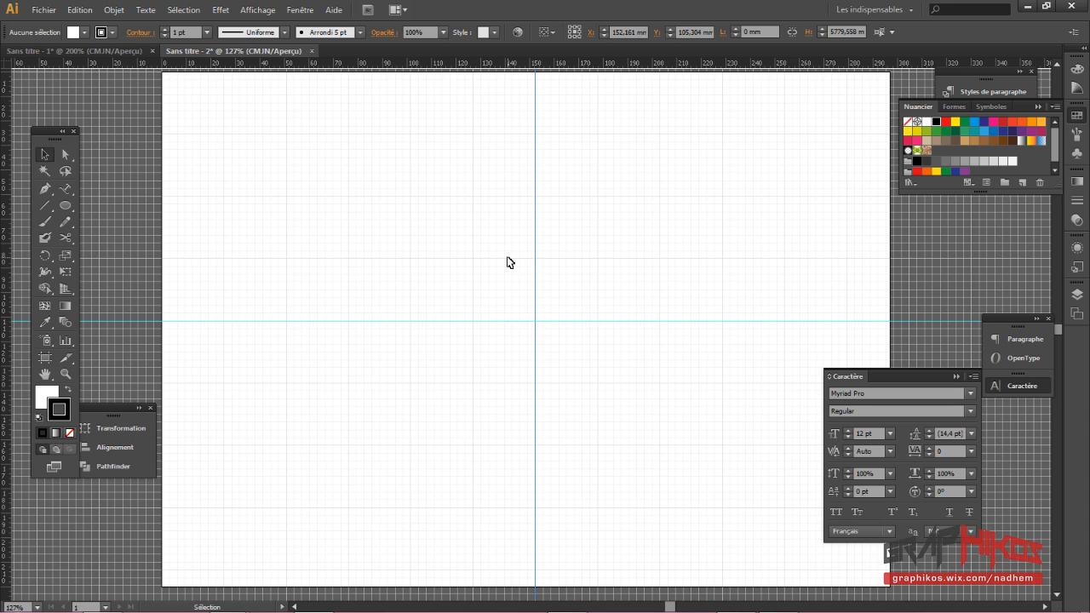
Step: Draw a circle 100 mm wide and 100 mm high with the Ellipse tool, centred on the guides' intersection
left_click(68, 206)
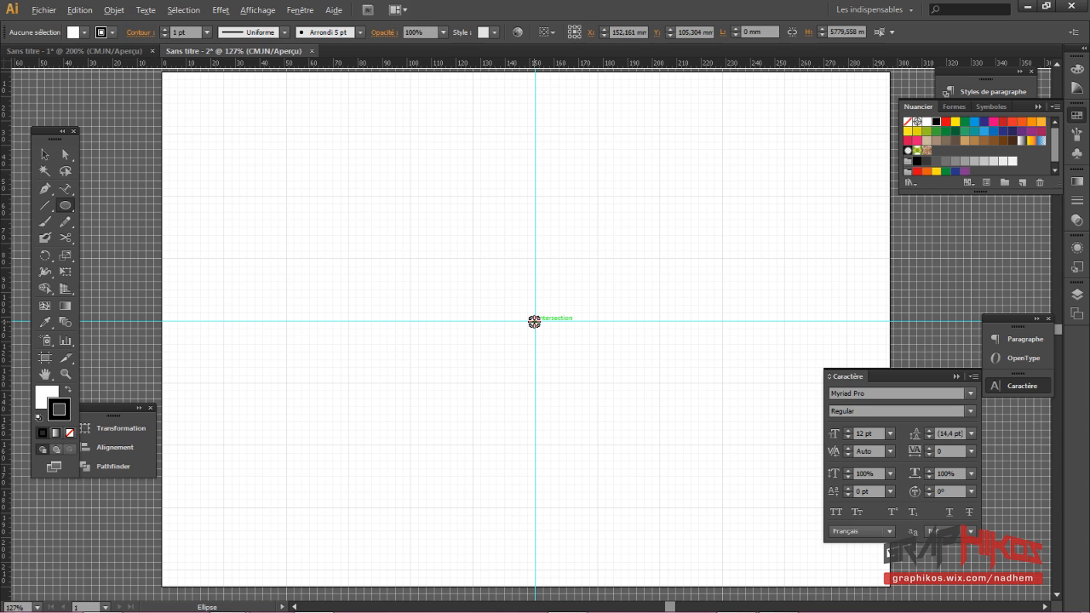
left_click(534, 321)
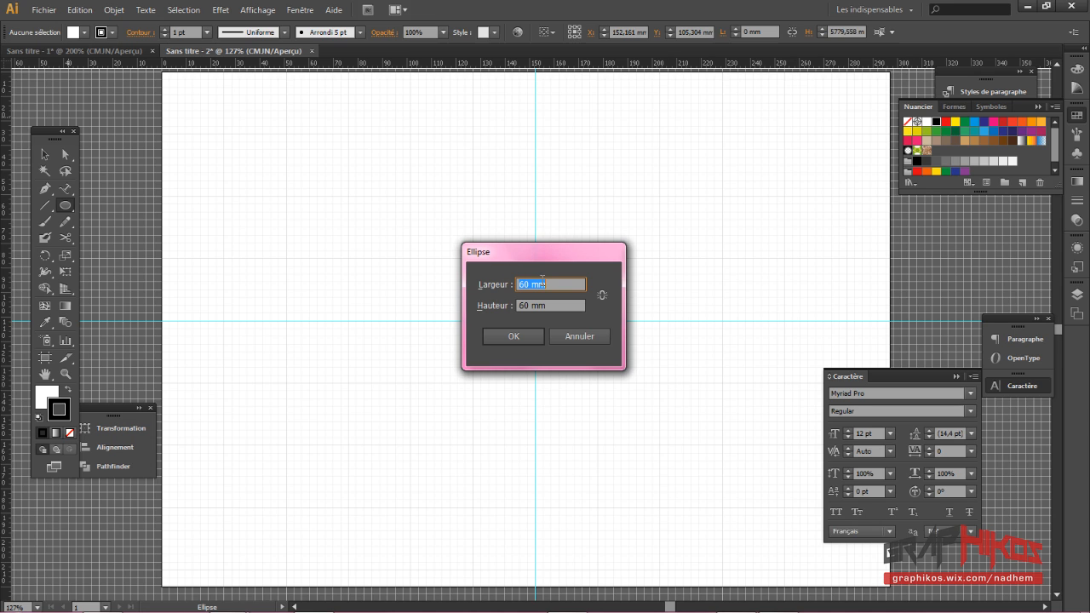
left_click(512, 284)
type("12")
key("BackSpace")
type("00")
key("Tab")
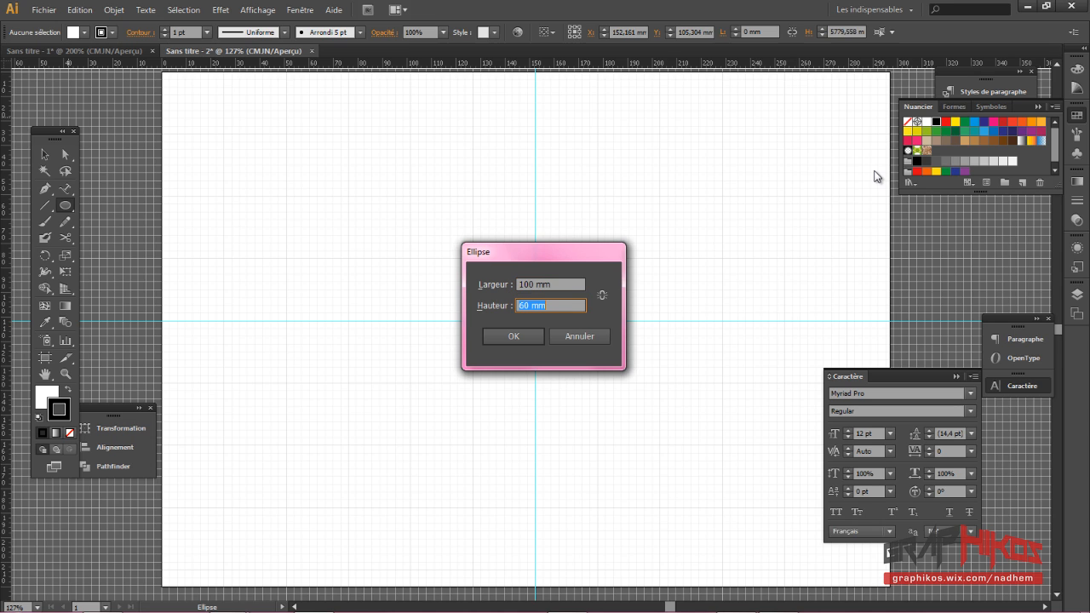
type("100")
left_click(516, 342)
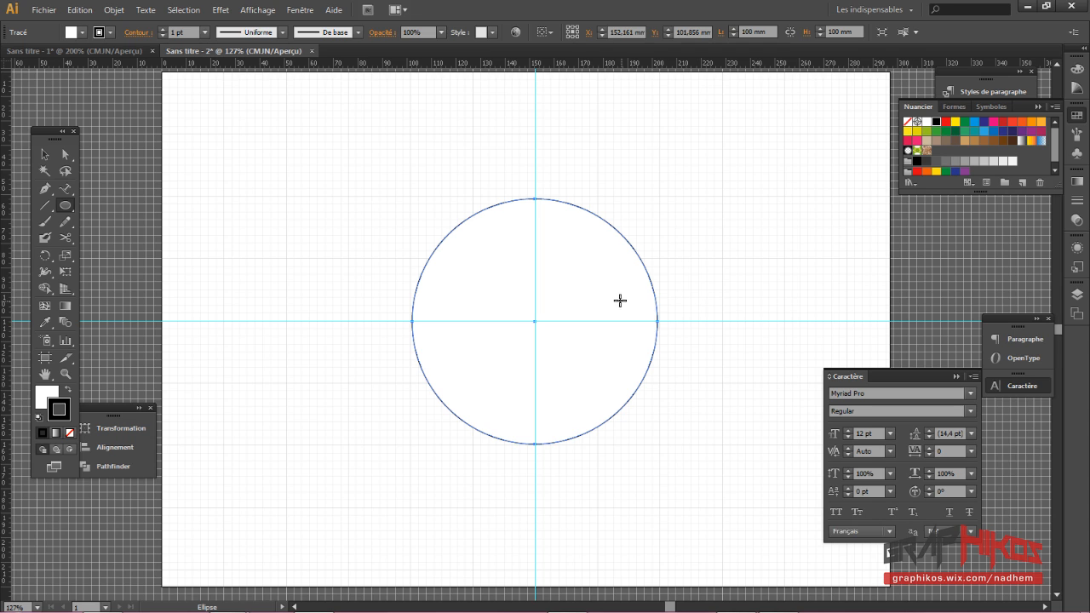
Step: Draw a second, concentric circle 70 mm wide and 70 mm high, centred on the guides' intersection
left_click(533, 320)
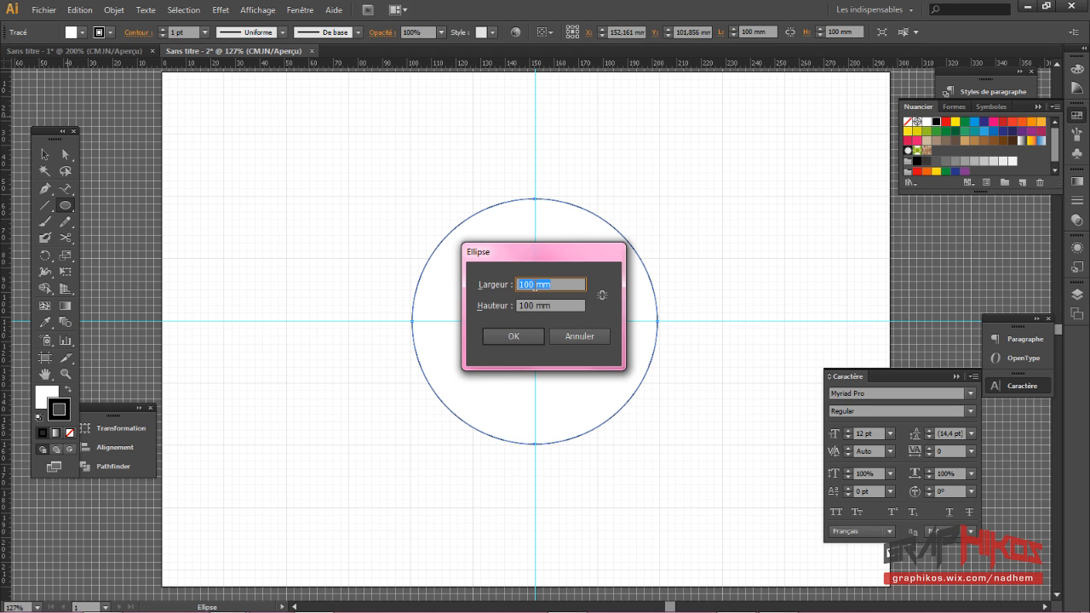
type("70")
key("Tab")
type("70")
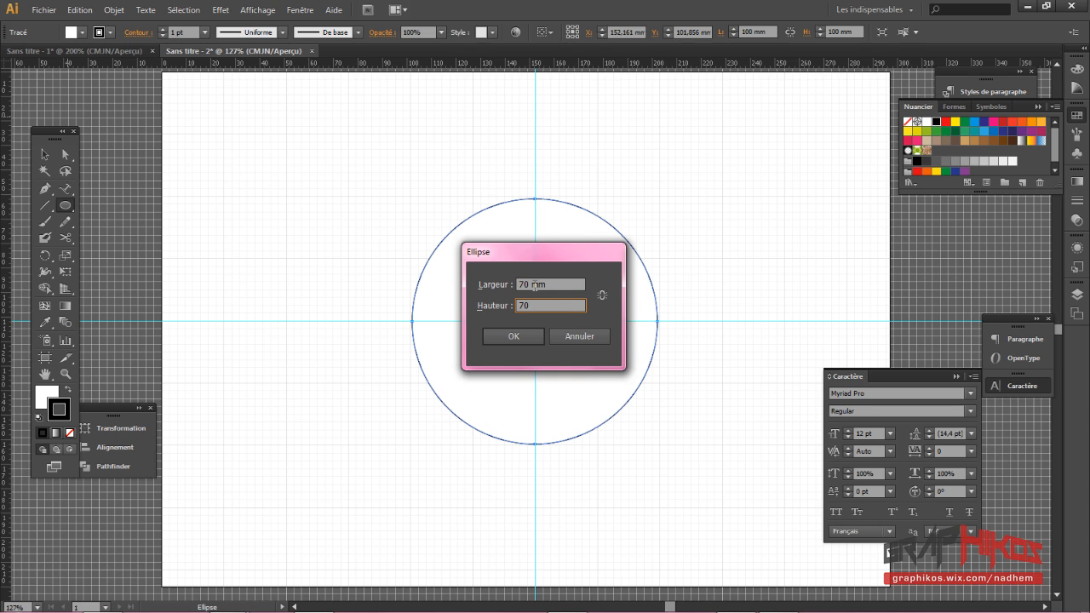
left_click(526, 340)
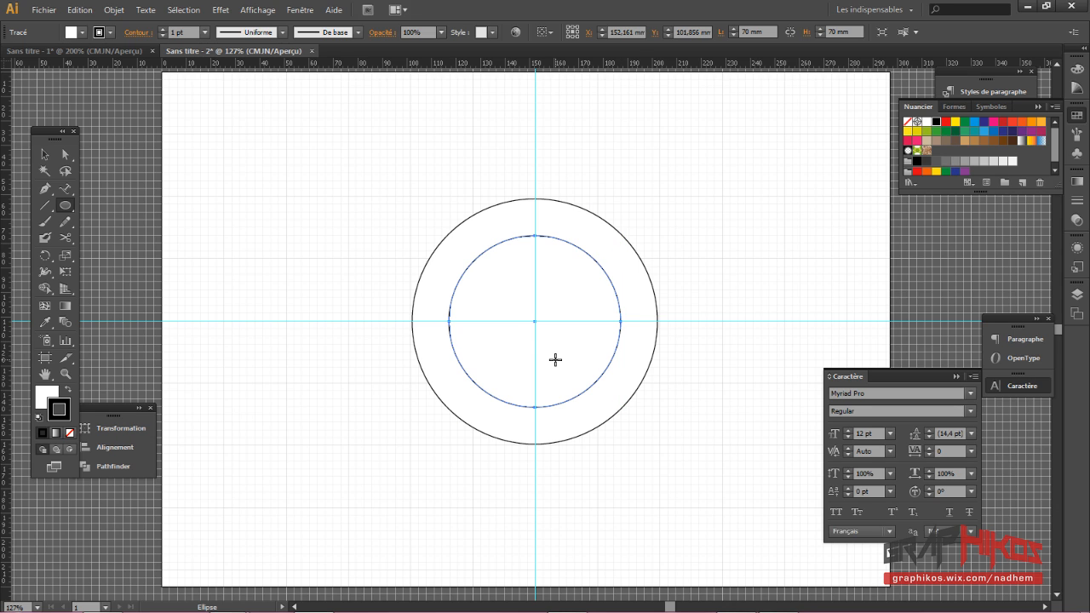
Step: Split the inner circle into upper and lower halves with the Scissors tool at its left and right anchor points
left_click(67, 374)
left_click_drag(392, 189, 706, 439)
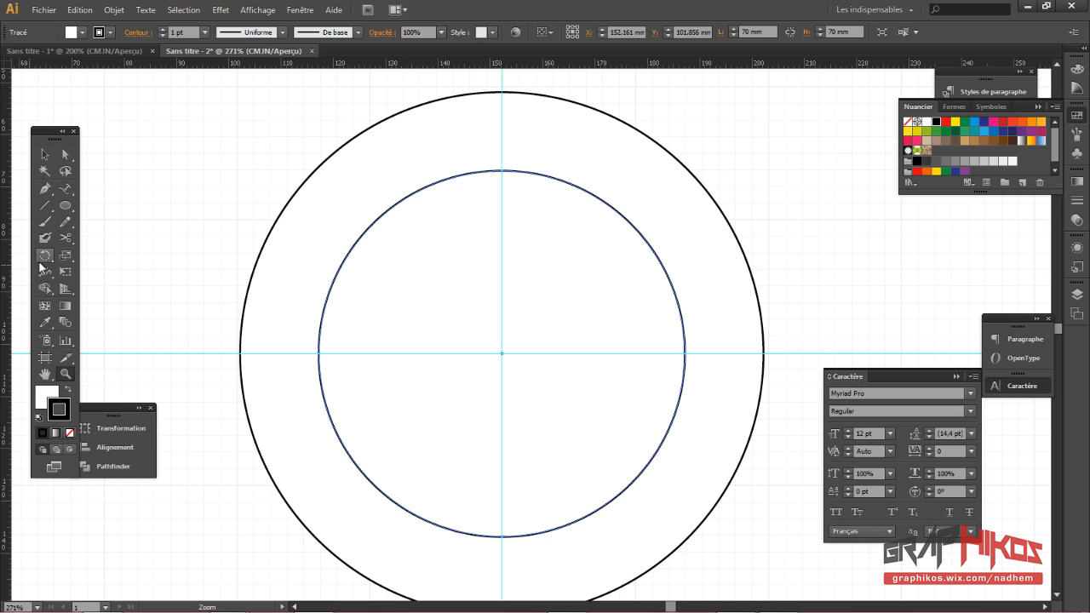
left_click_drag(69, 239, 95, 238)
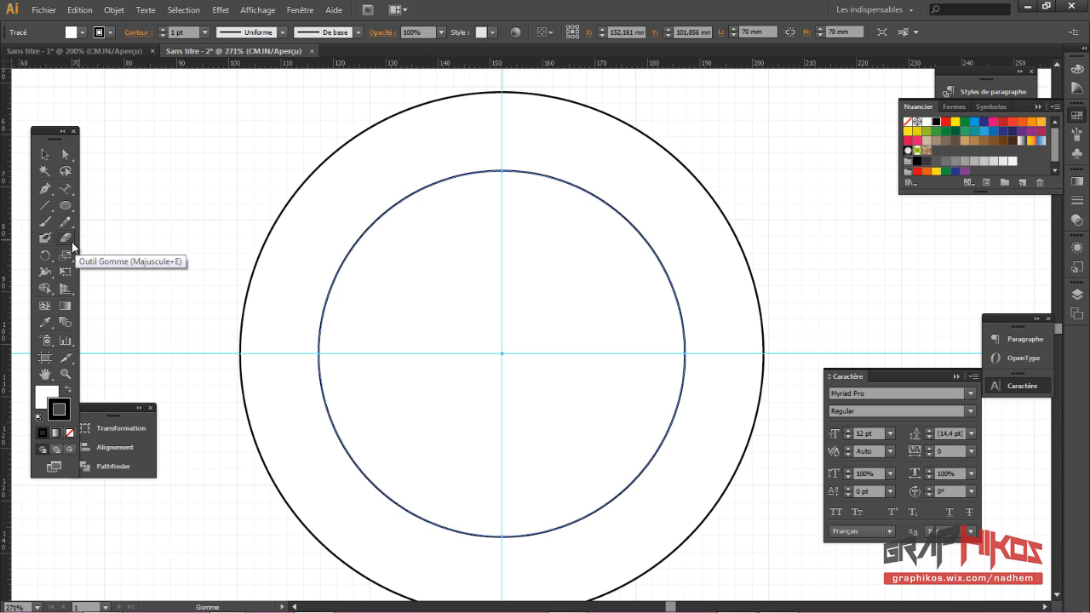
mouse_move(72, 242)
left_mouse_down()
mouse_move(142, 262)
mouse_move(152, 249)
left_mouse_up()
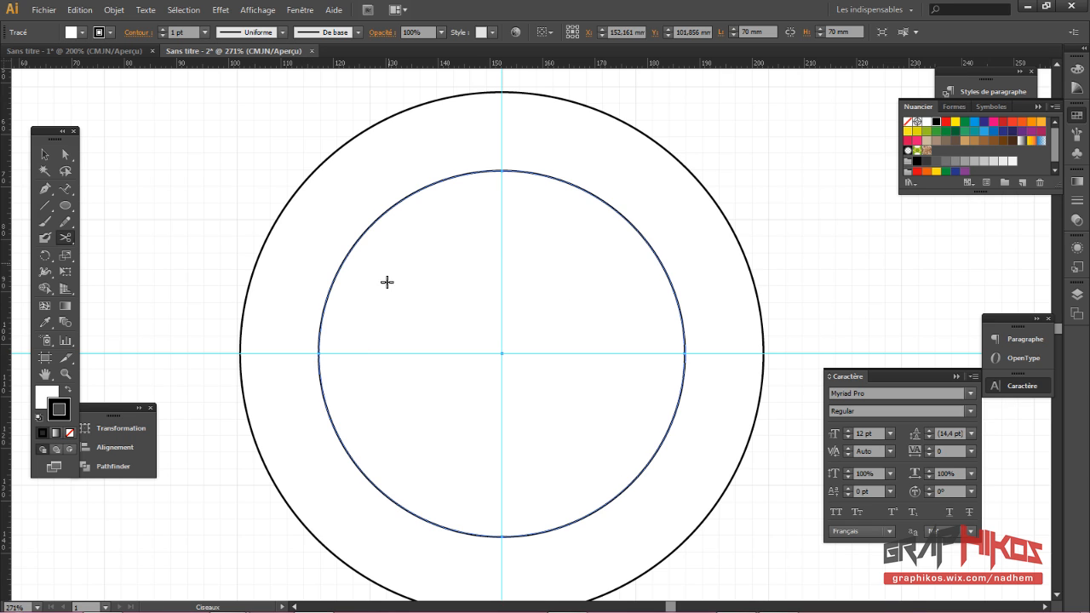
left_click(318, 353)
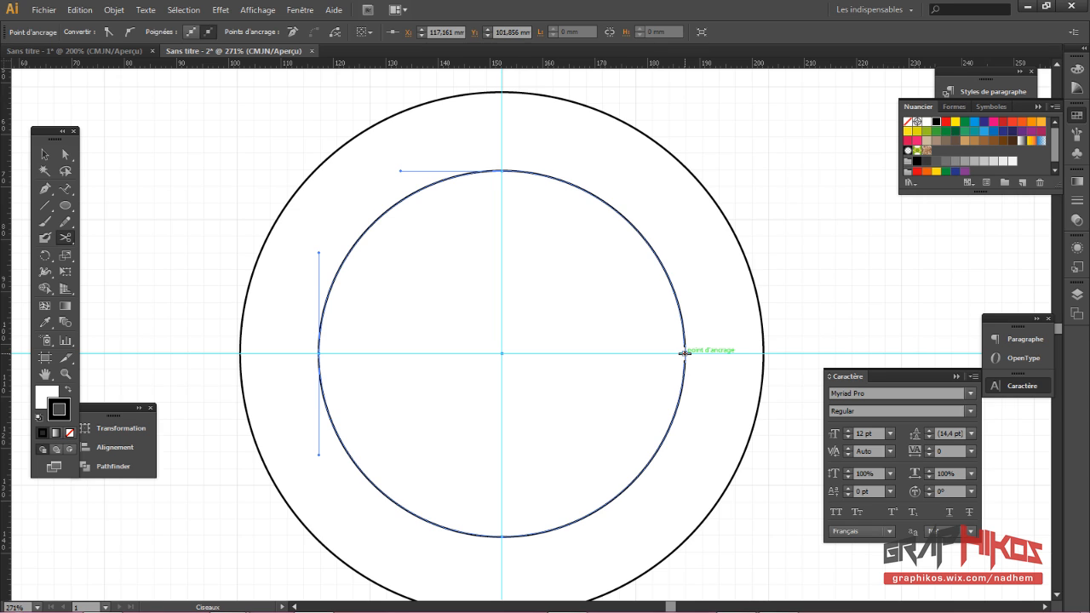
left_click(684, 353)
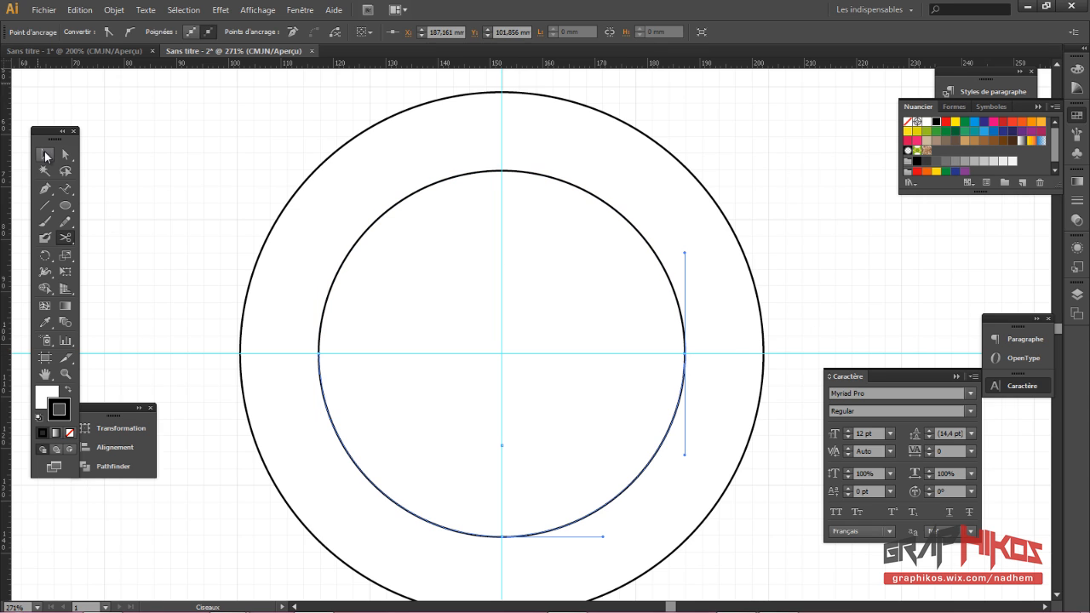
Step: Add the text "CHELSEA" along the upper half of the inner circle with the Type on a Path tool
left_click(46, 155)
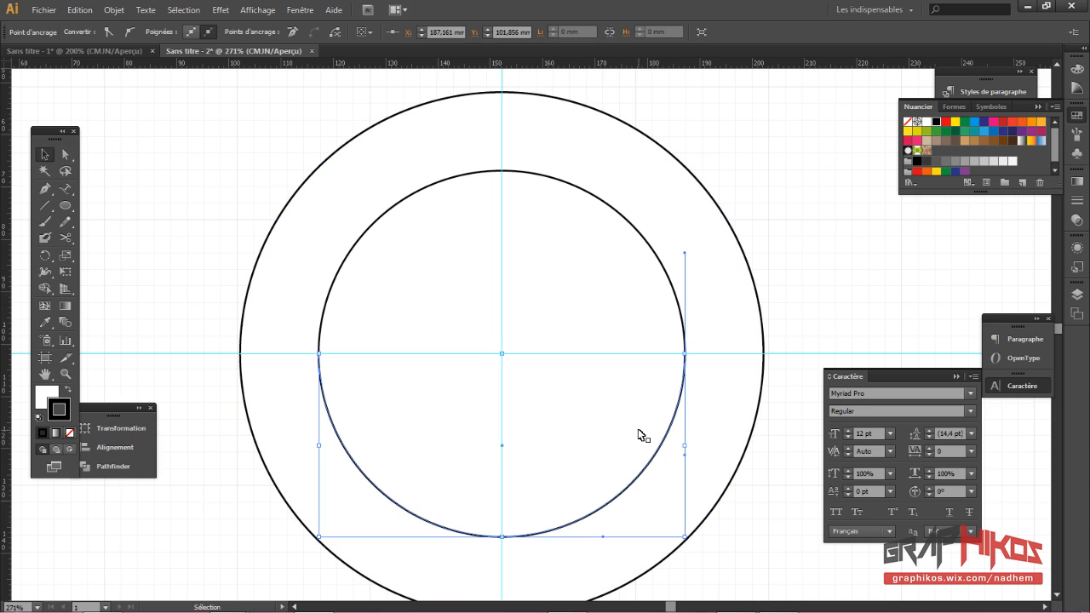
left_click(420, 196)
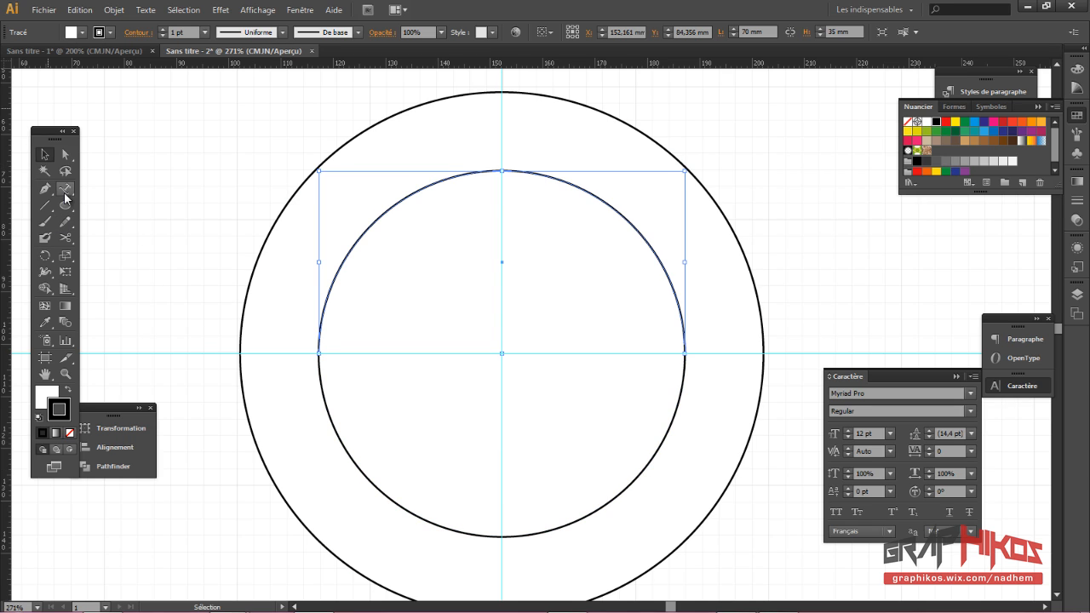
left_click_drag(68, 194, 85, 189)
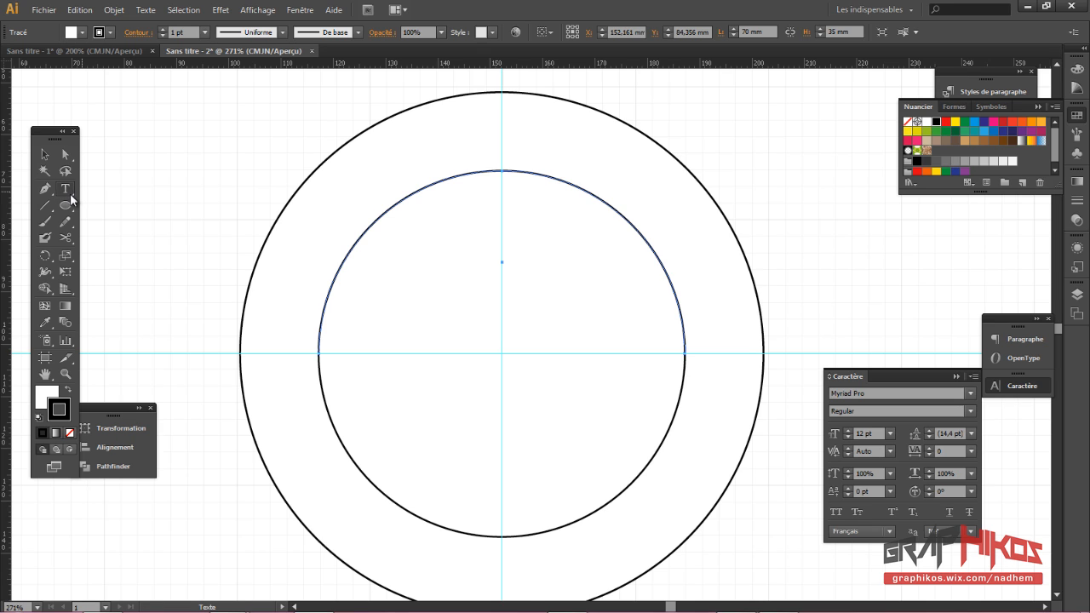
left_click_drag(71, 192, 139, 224)
left_click(321, 324)
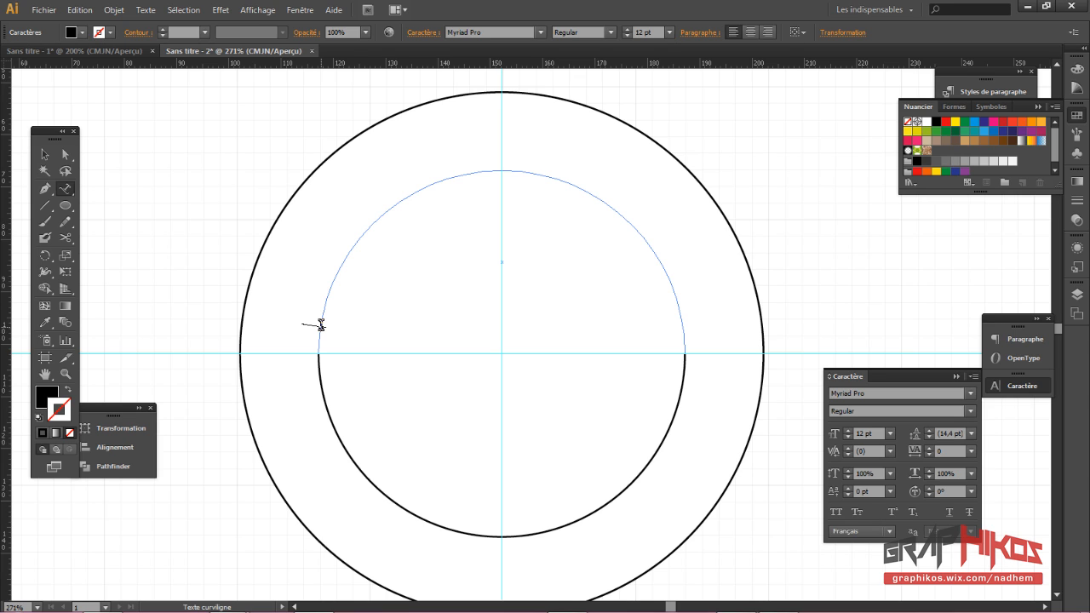
left_click(321, 325)
type("CHELSEA")
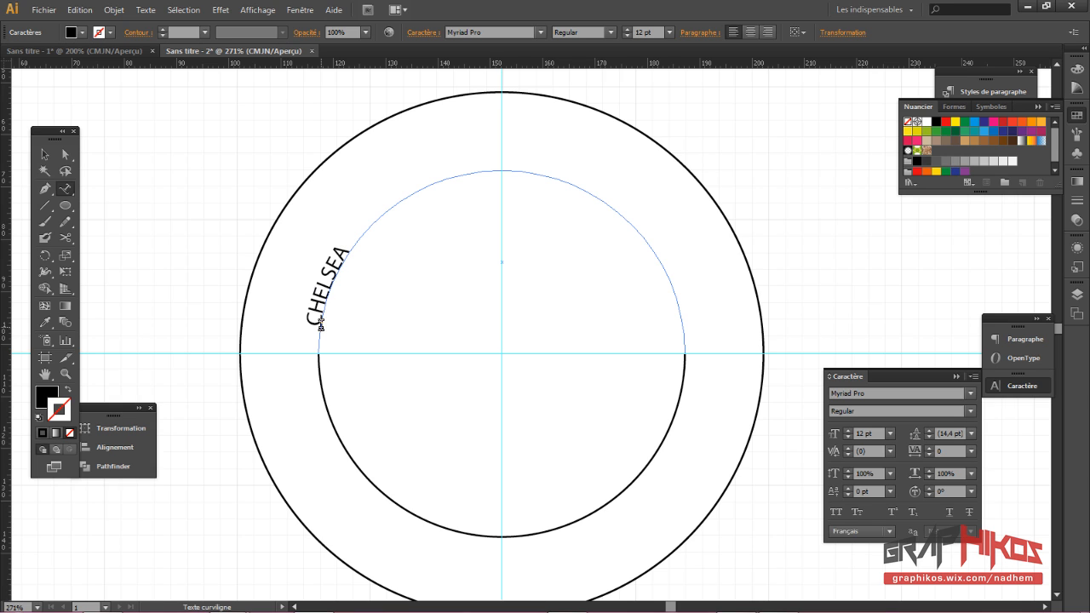
Step: Move the start of the CHELSEA path text to the arc's left end and centre-align the text
left_click(43, 157)
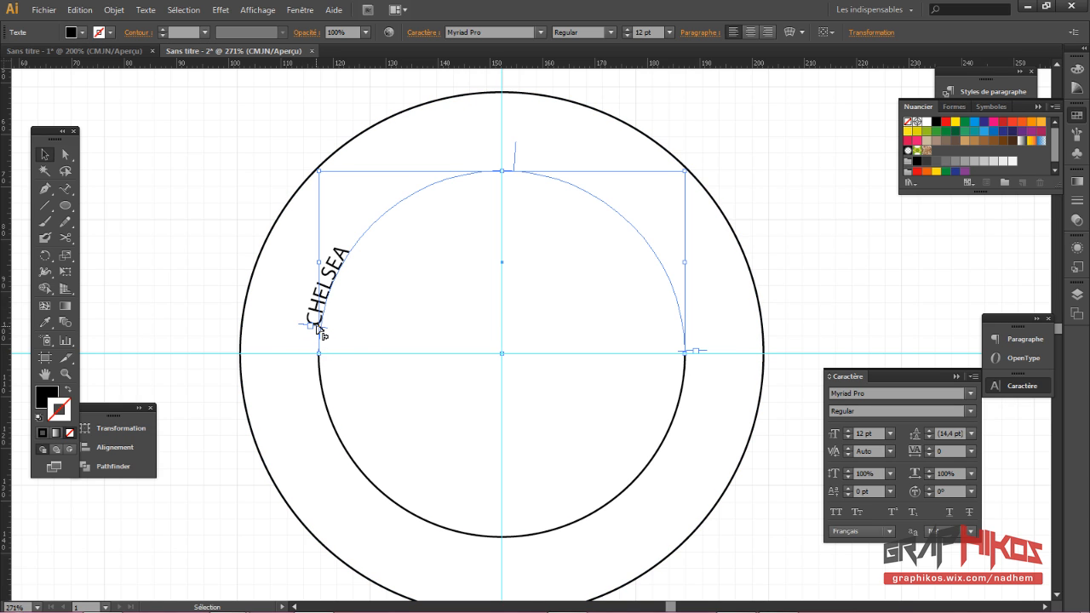
left_click_drag(317, 329, 315, 354)
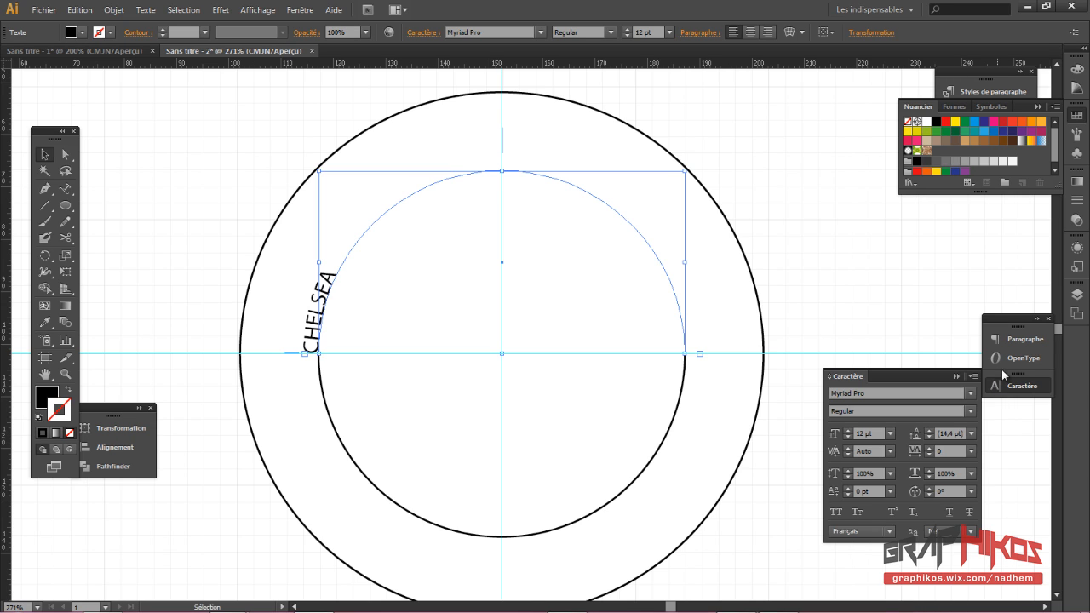
left_click(1017, 340)
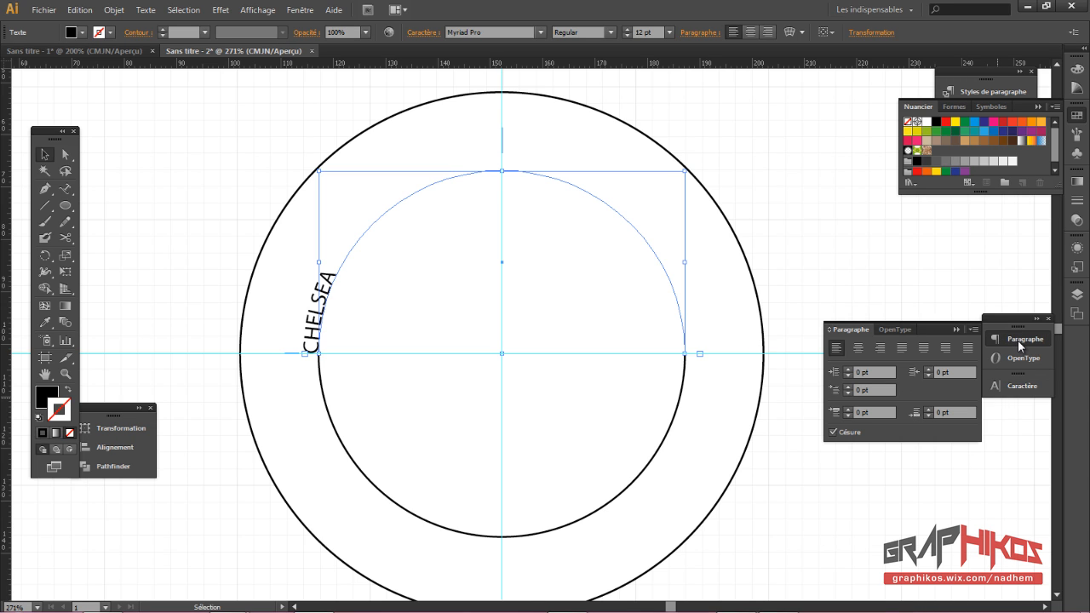
left_click(300, 10)
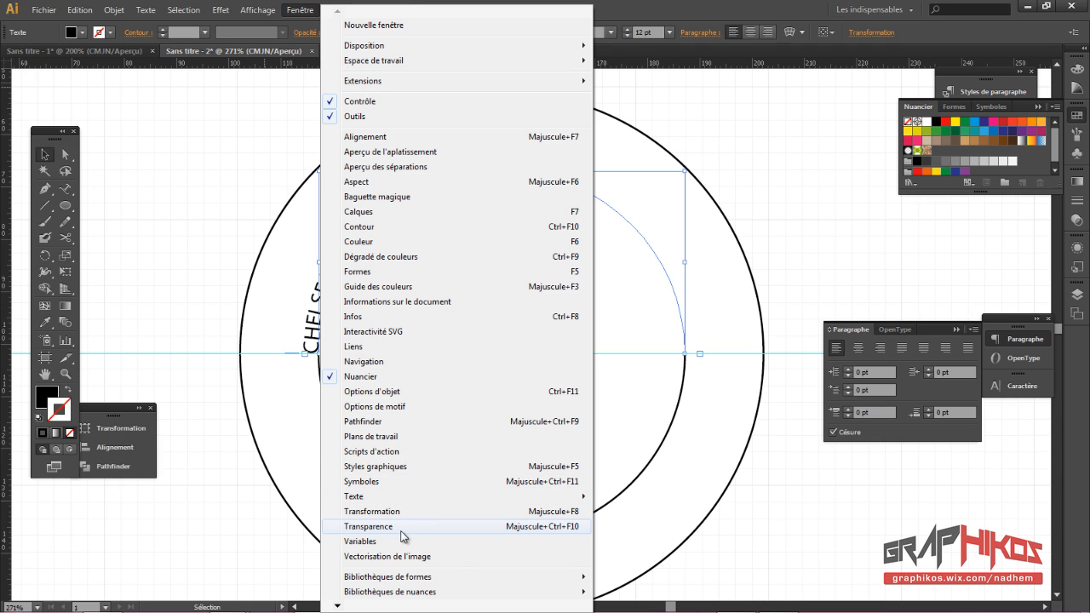
mouse_move(389, 499)
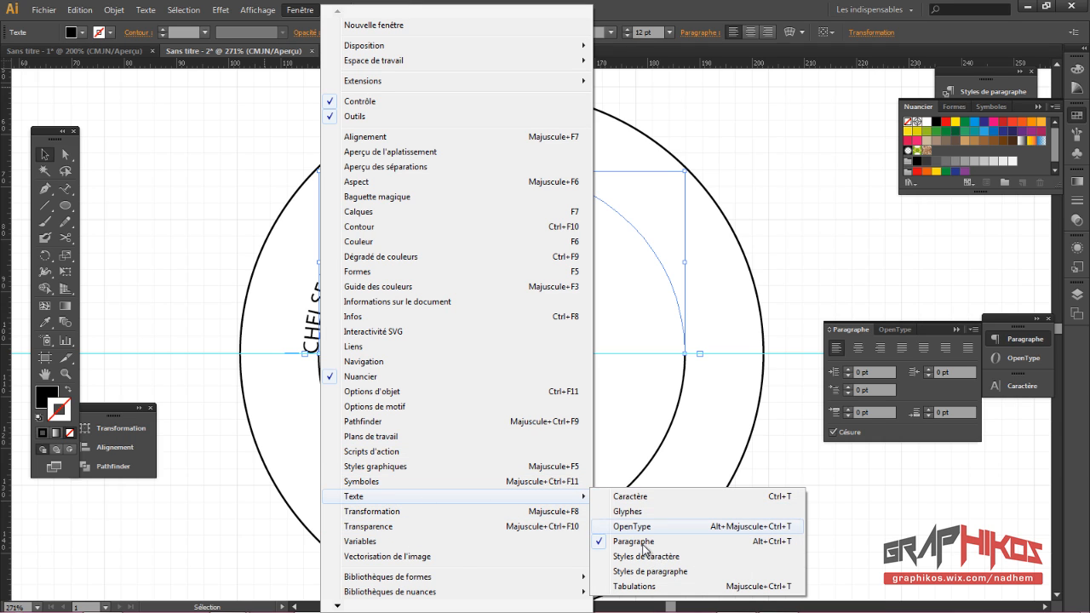
left_click(1012, 339)
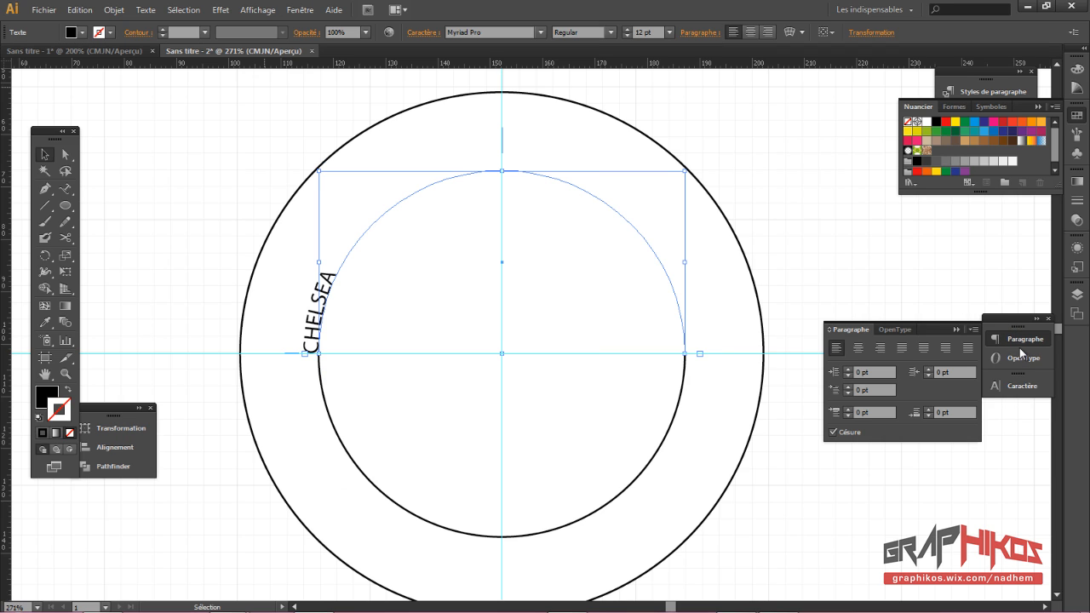
left_click(859, 350)
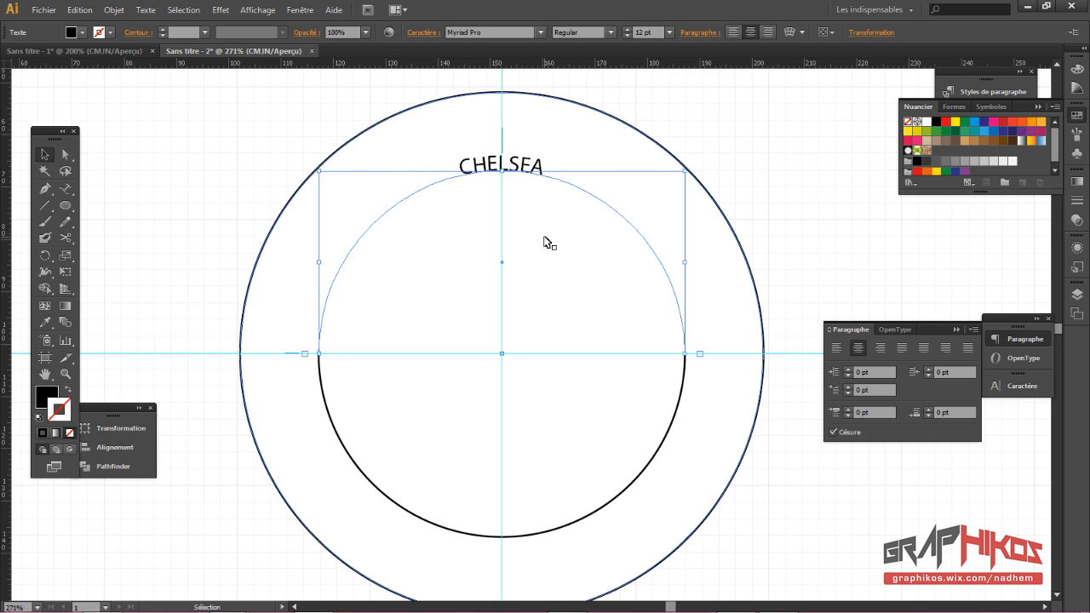
Step: Set the CHELSEA text's font to Impact and its size to 36 pt
left_click(525, 35)
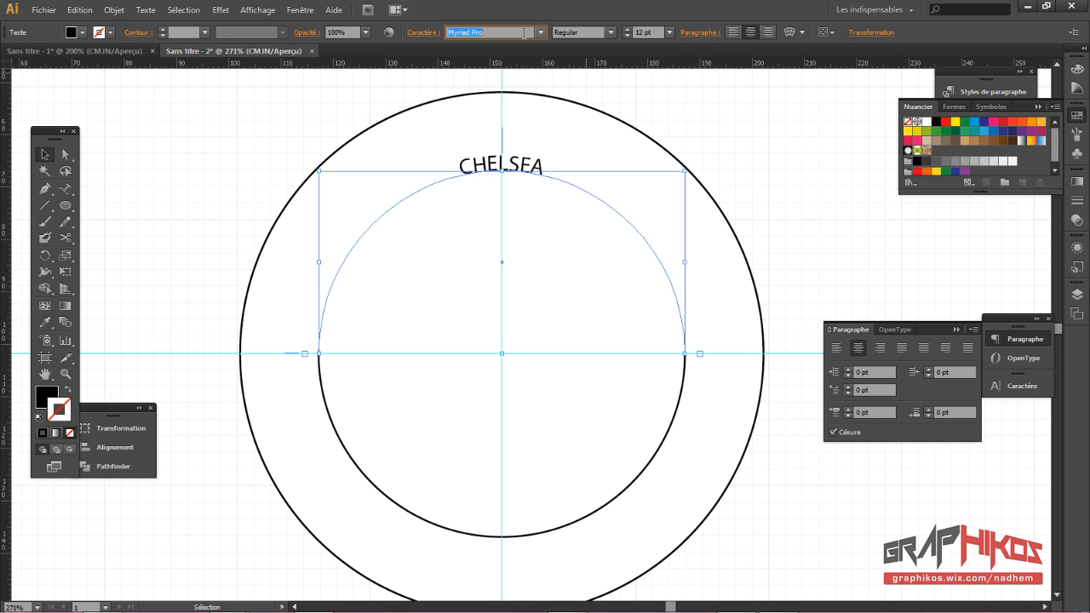
type("Impact")
key("Return")
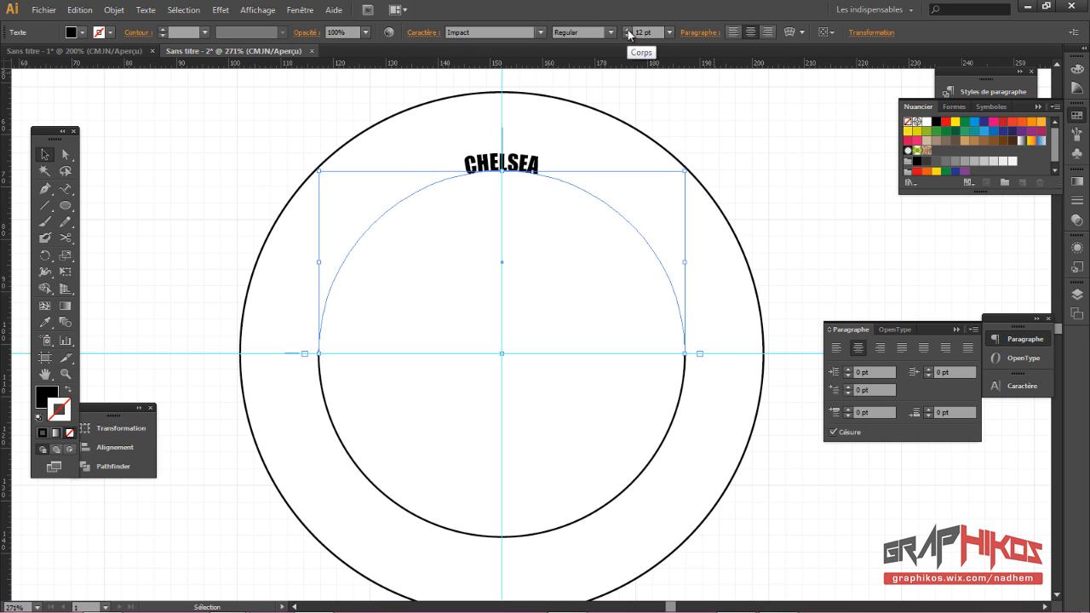
left_click(670, 32)
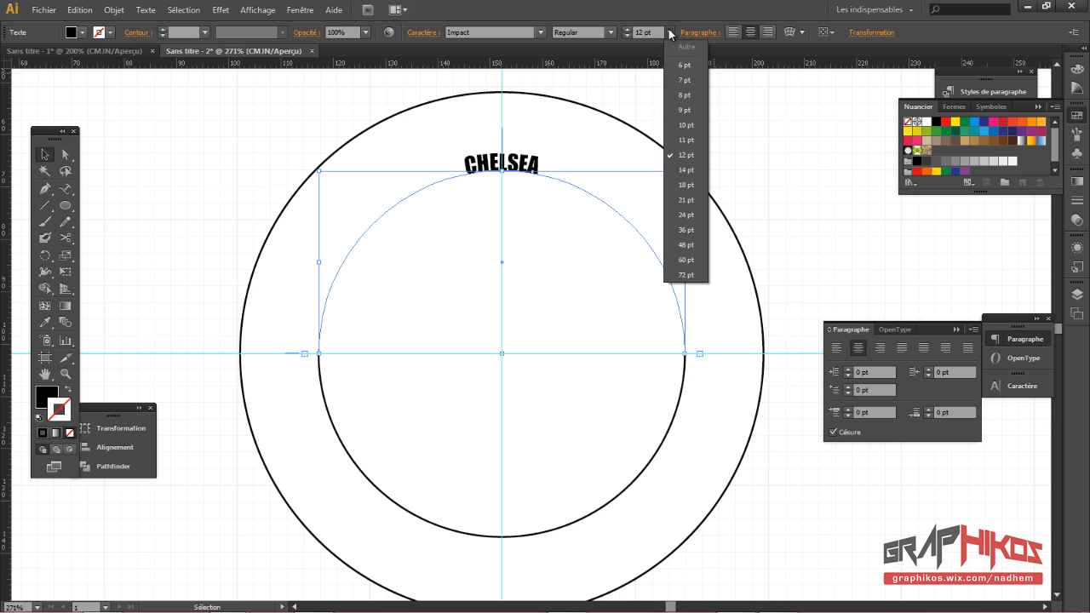
left_click(688, 275)
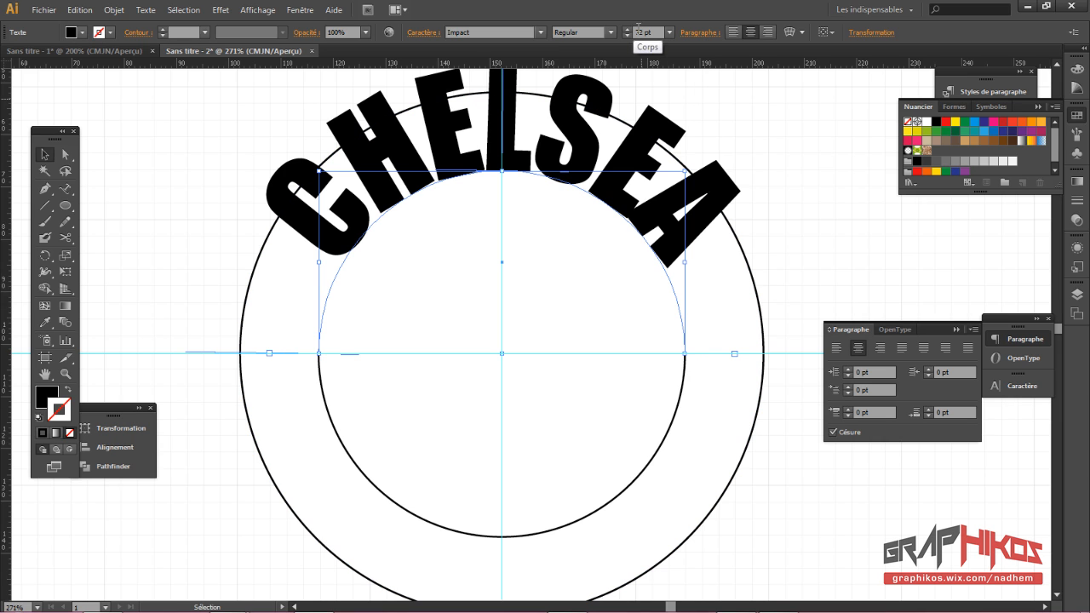
left_click(669, 32)
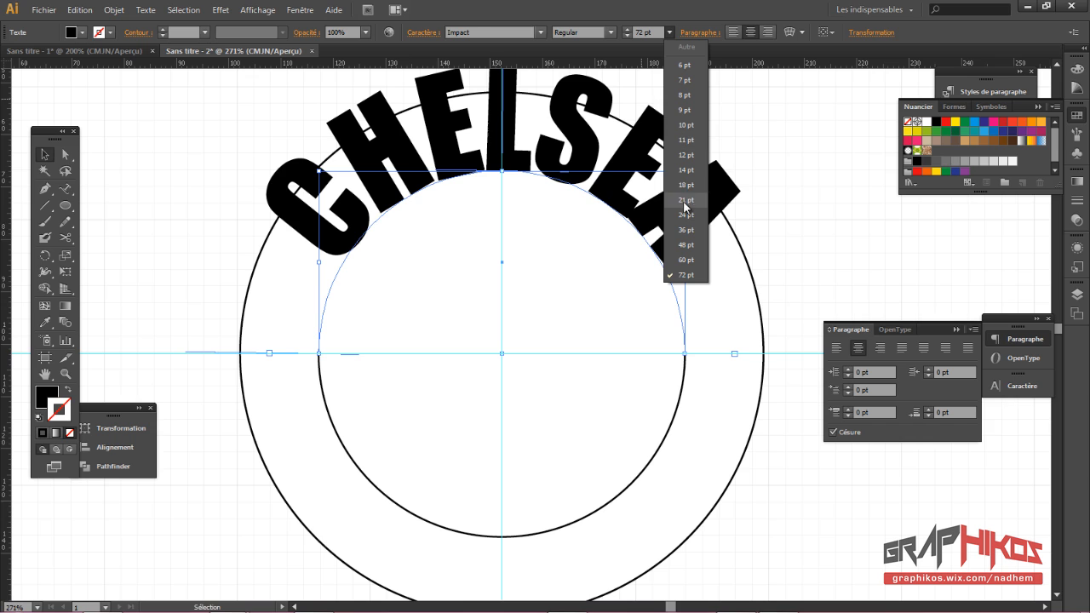
left_click(688, 247)
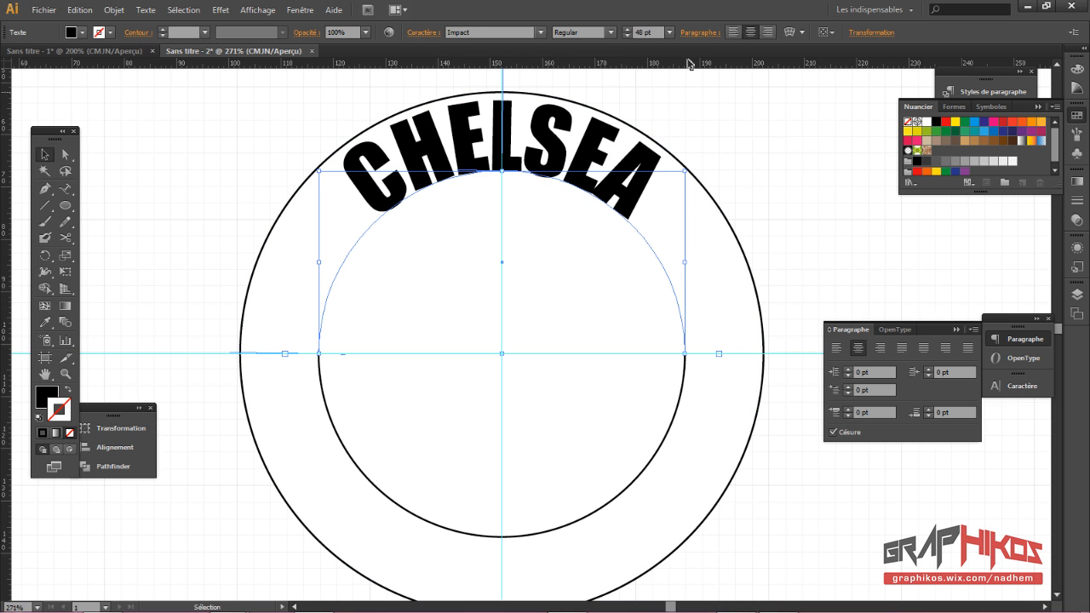
left_click(669, 34)
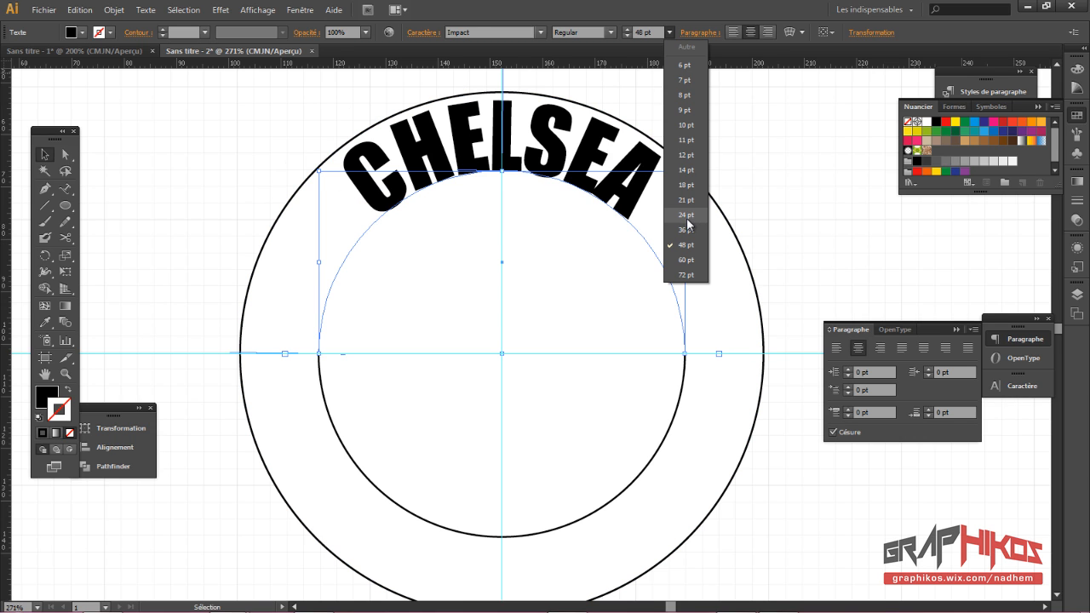
left_click(685, 230)
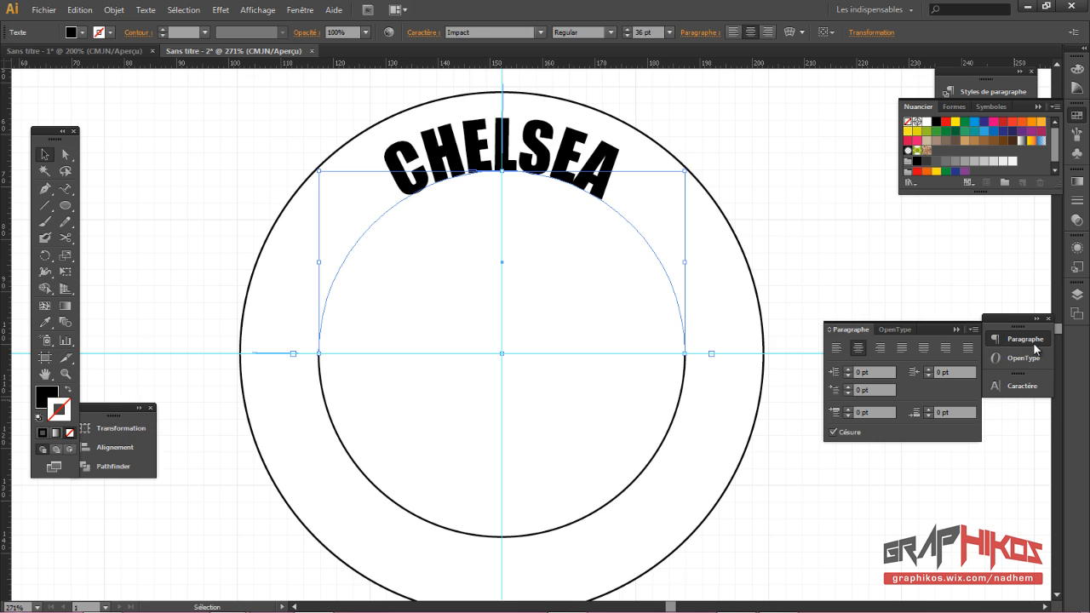
Step: Set the tracking of the CHELSEA text to 100 and deselect it
left_click(1007, 390)
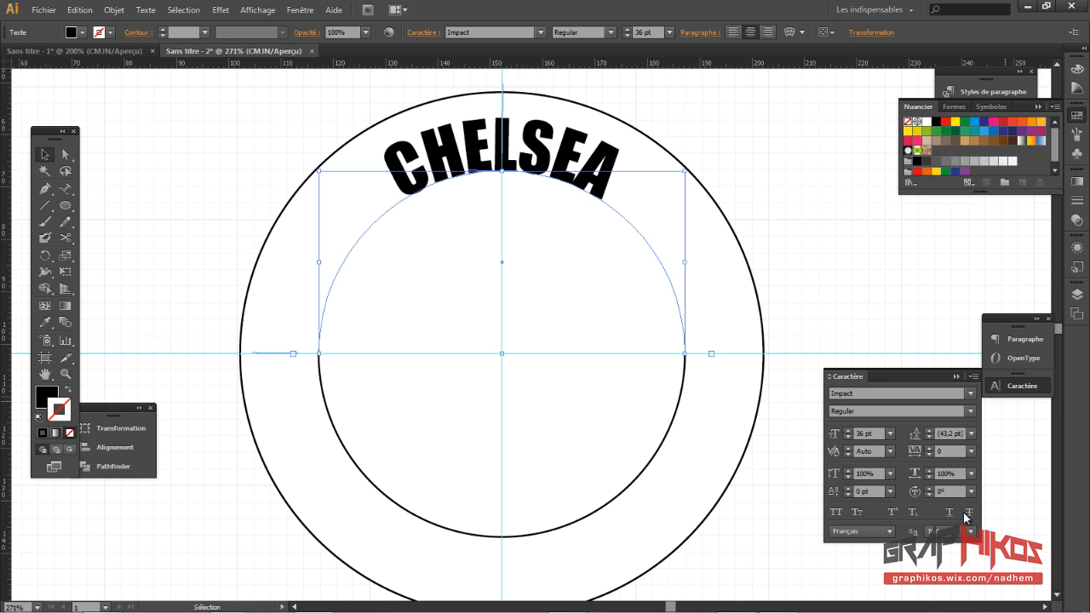
left_click(972, 455)
left_click(991, 385)
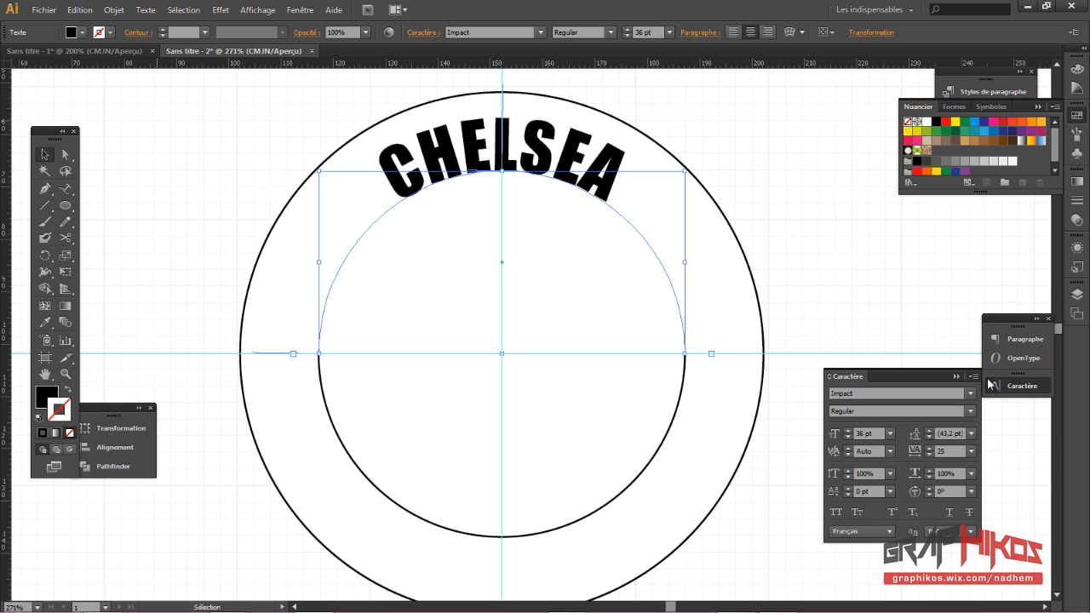
left_click(972, 452)
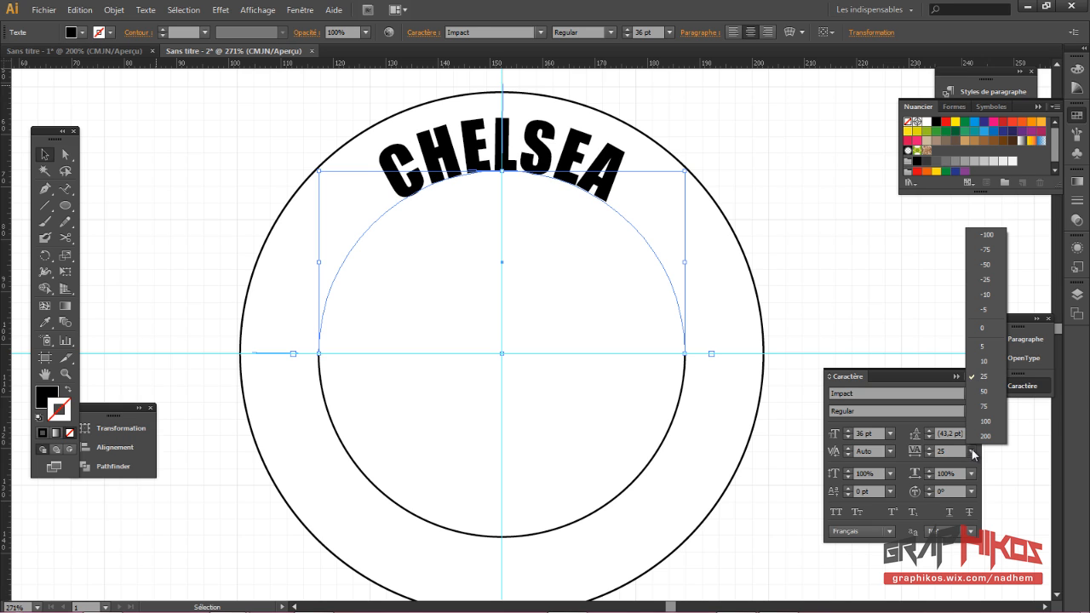
left_click(989, 407)
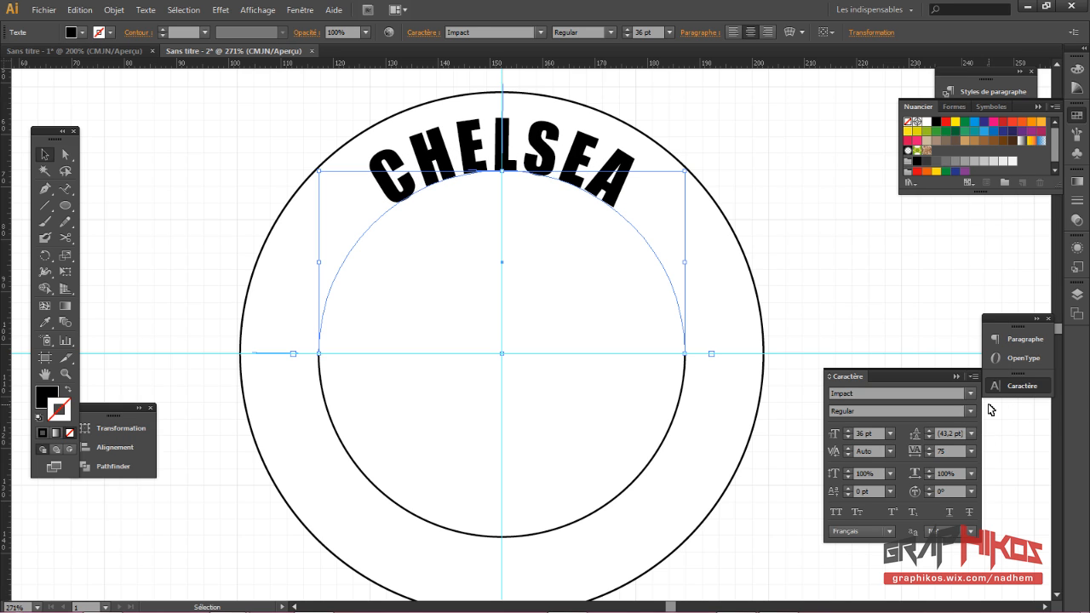
left_click(970, 453)
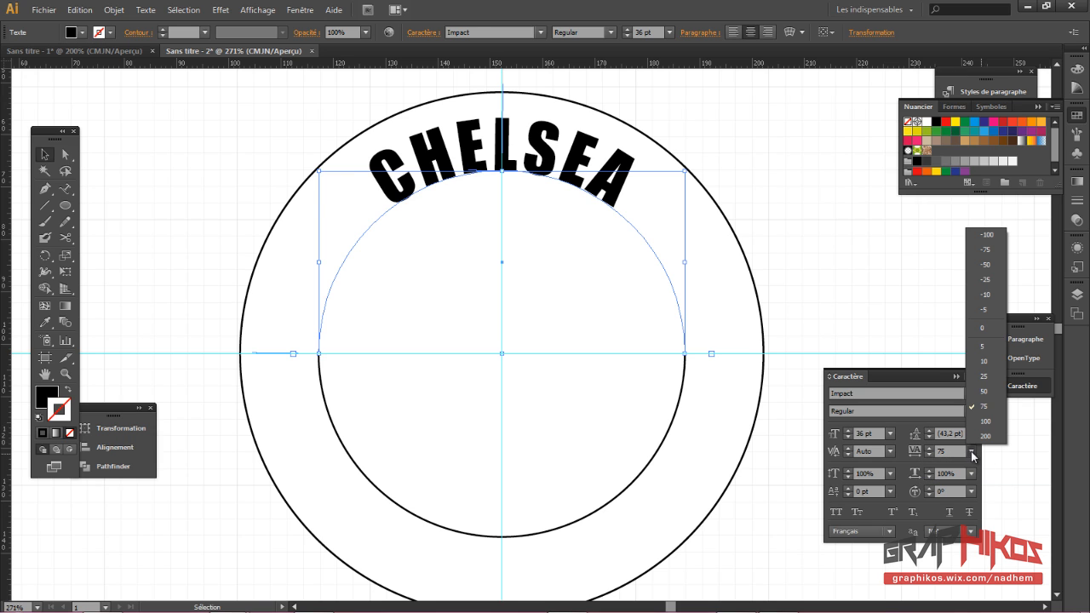
left_click(1006, 423)
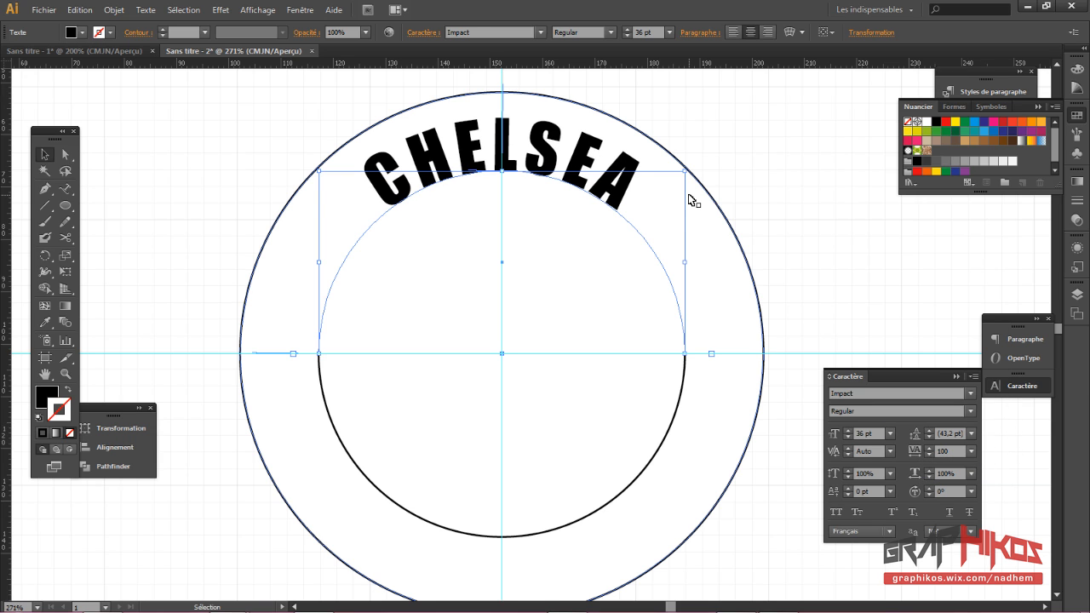
left_click(800, 189)
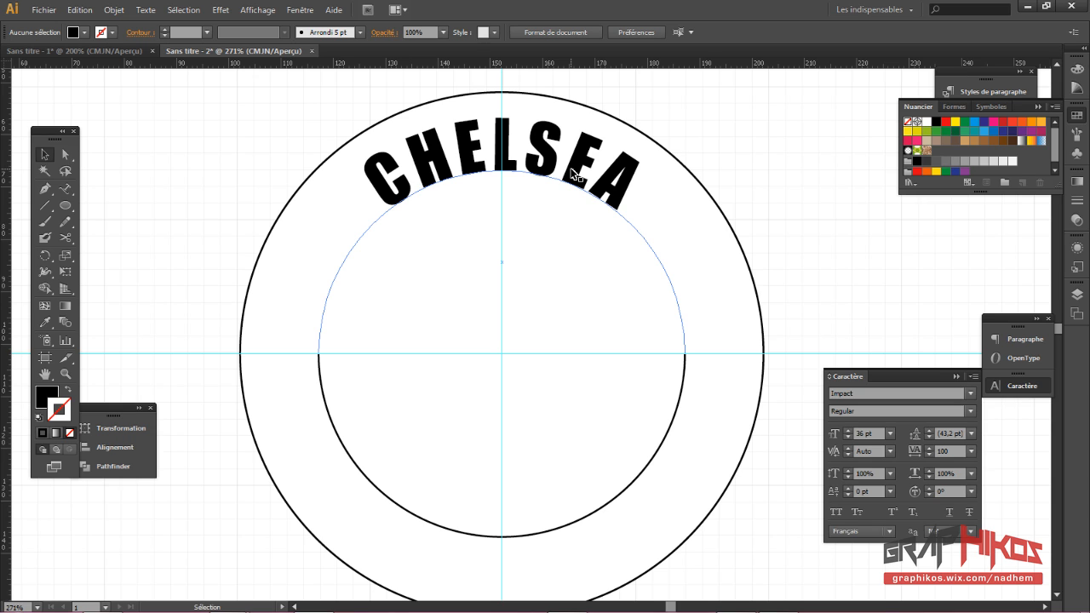
Step: Add the text "FOOTBALL CLUB" along the lower half of the inner circle with the Type on a Path tool
left_click(609, 509)
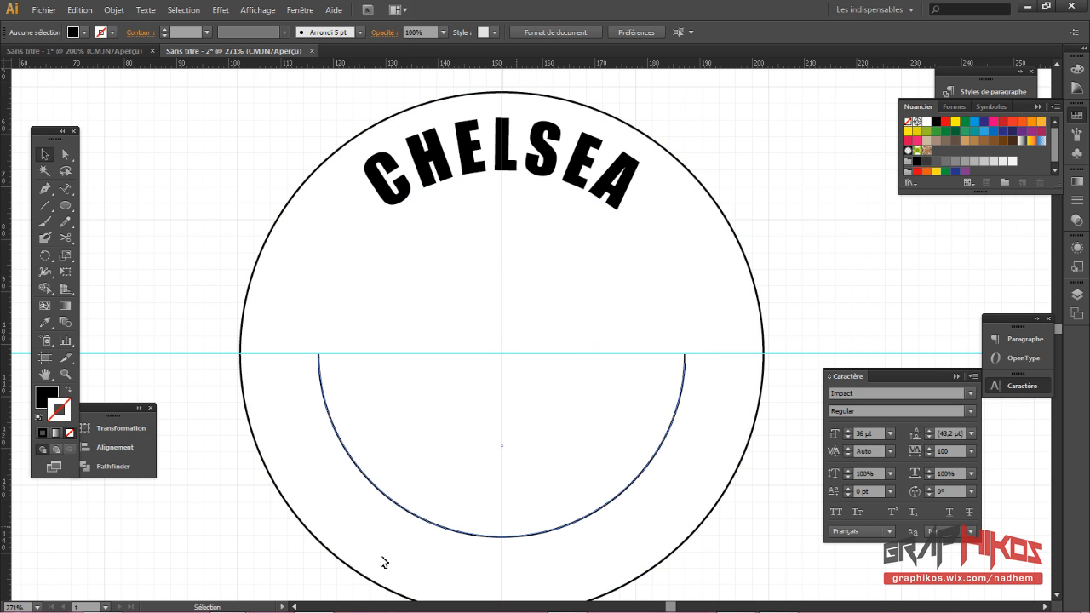
left_click(382, 562)
left_click(67, 190)
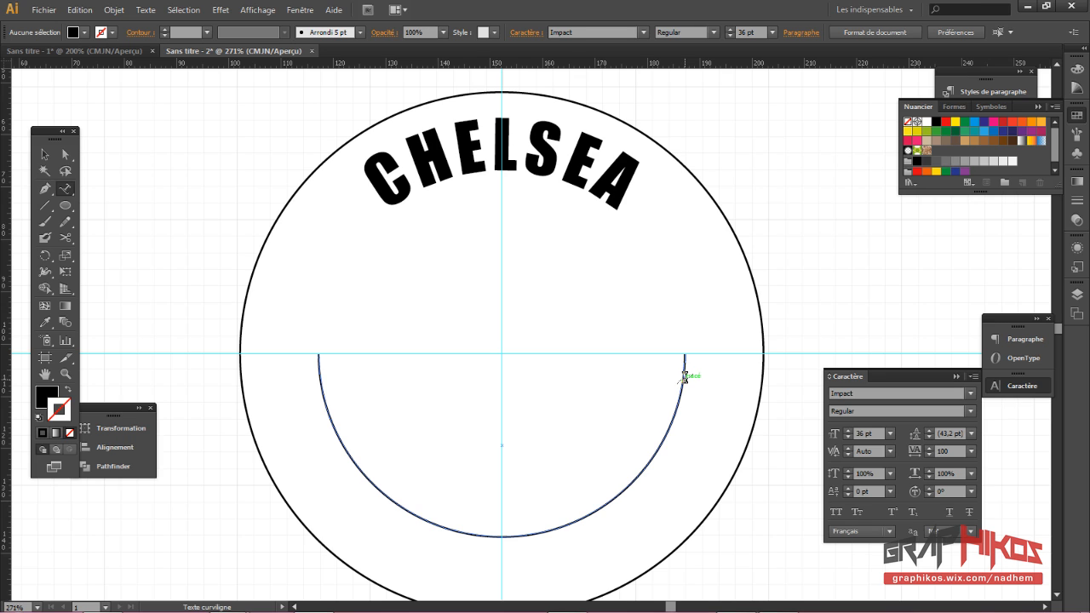
left_click(684, 376)
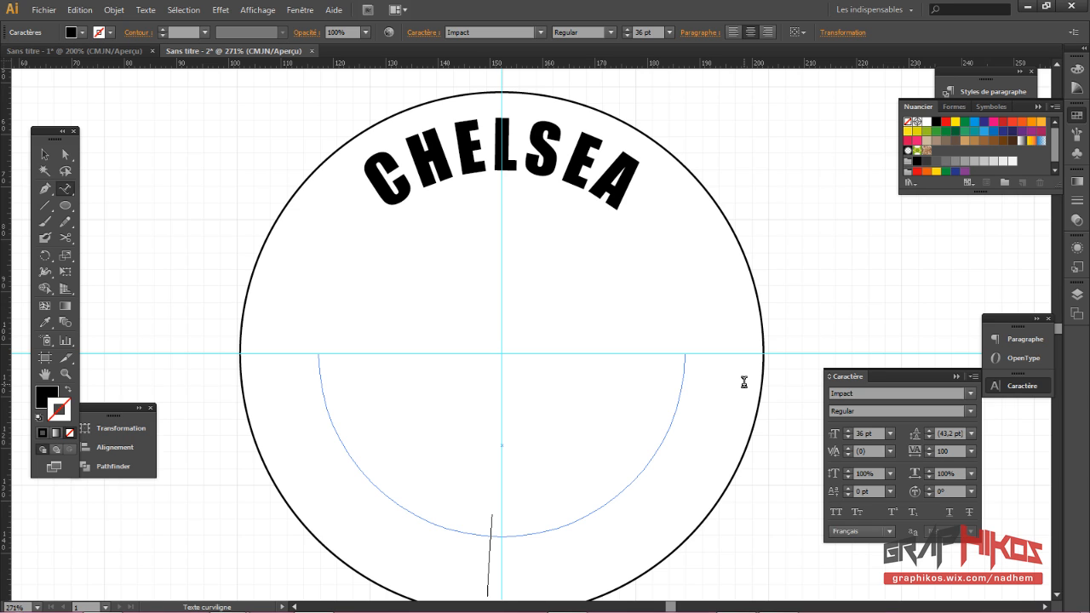
type("F")
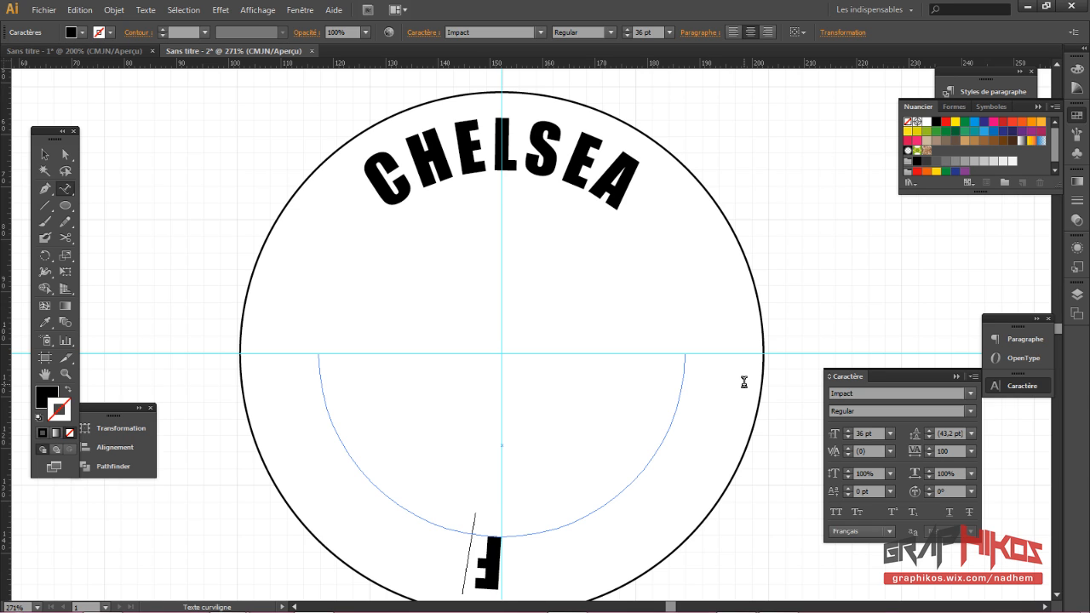
type("OTBAL")
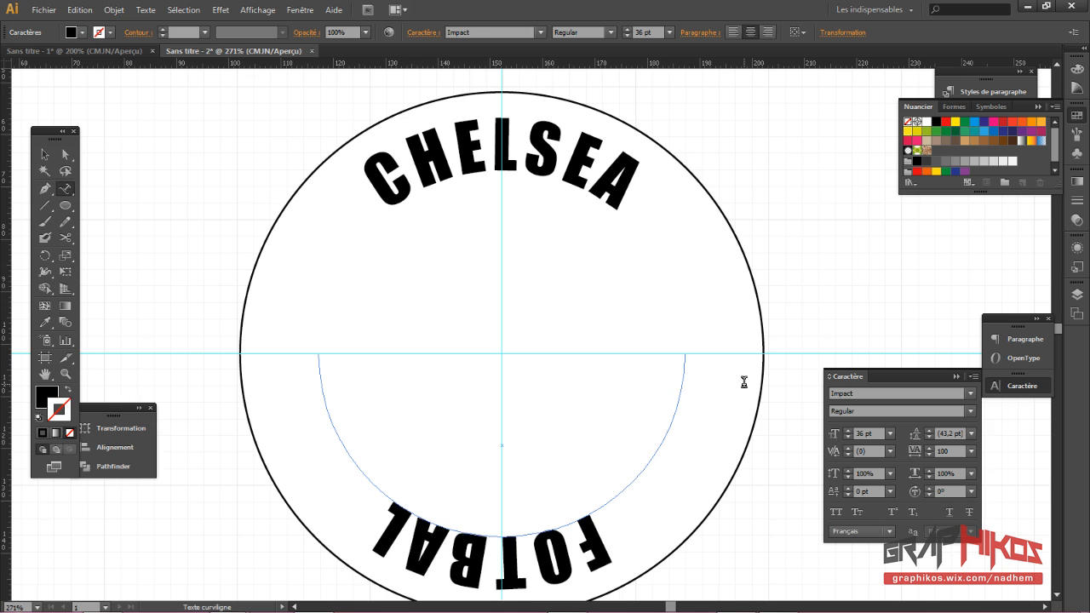
type("L")
key("BackSpace")
key("BackSpace")
key("BackSpace")
key("BackSpace")
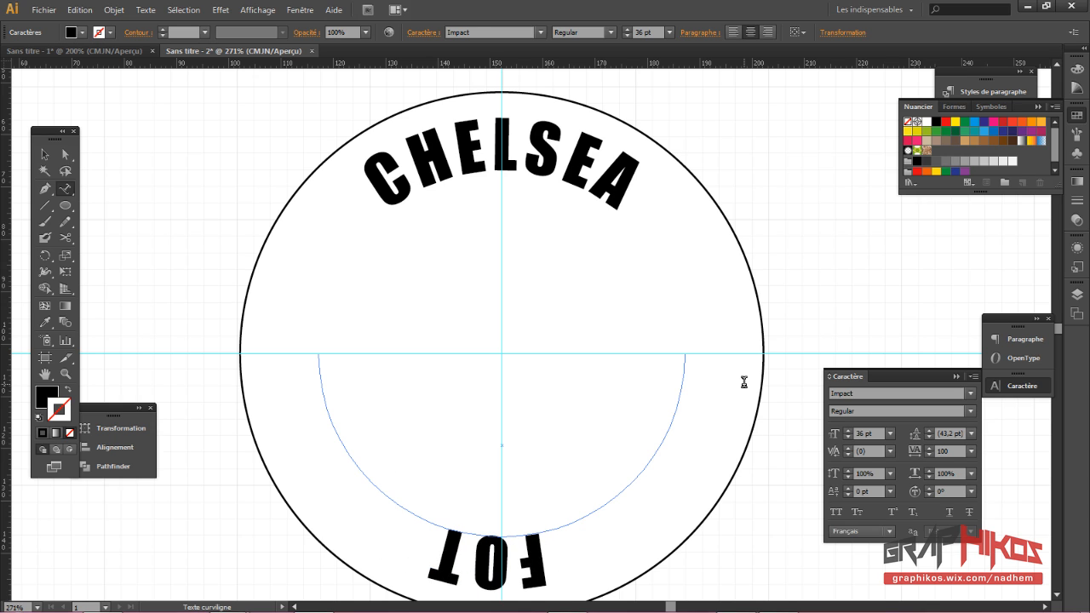
key("BackSpace")
type("OTB")
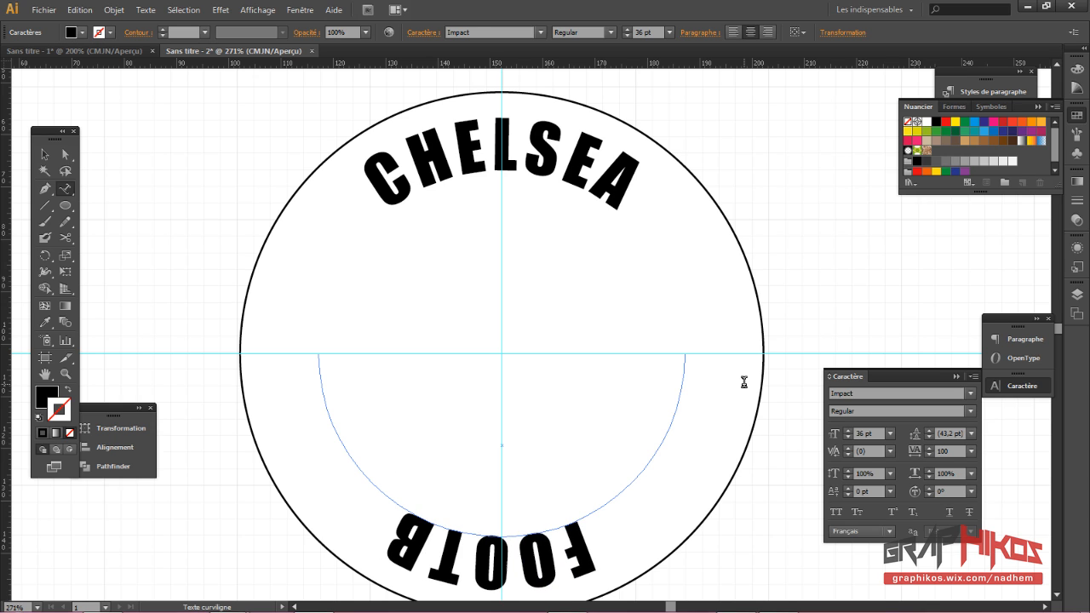
type("ALL")
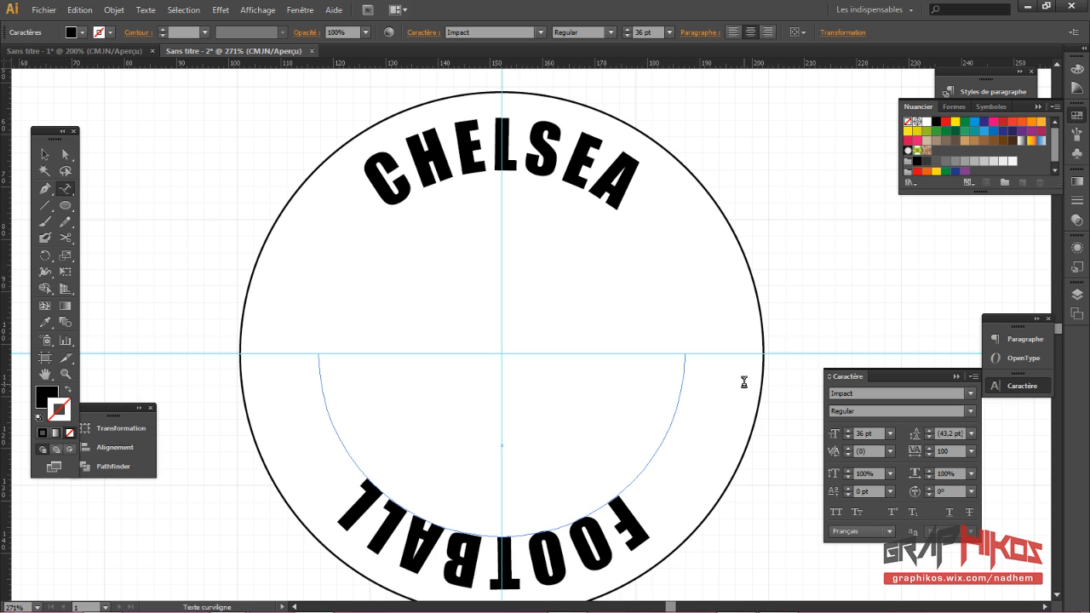
type(" CLUB")
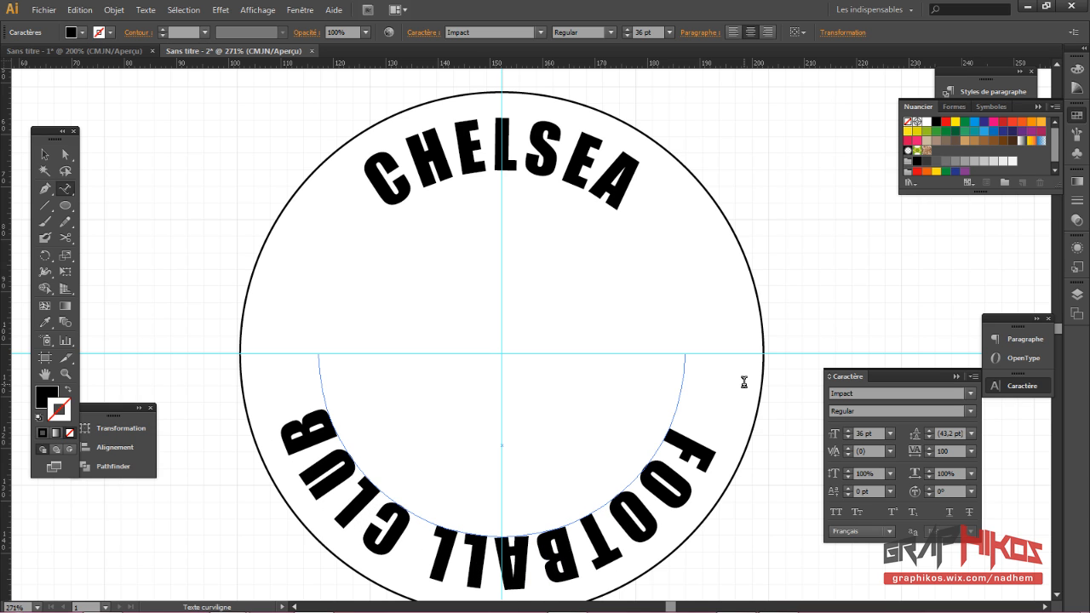
Step: Move the start and end of the FOOTBALL CLUB path text to the lower arc's two ends and open its paragraph settings
left_click(45, 154)
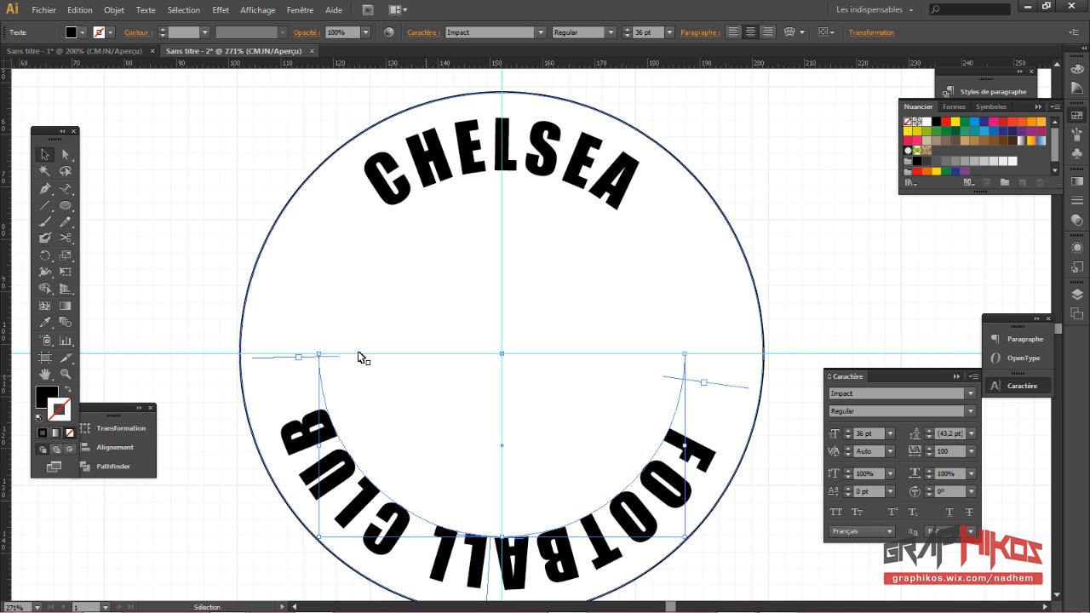
left_click_drag(723, 387, 722, 356)
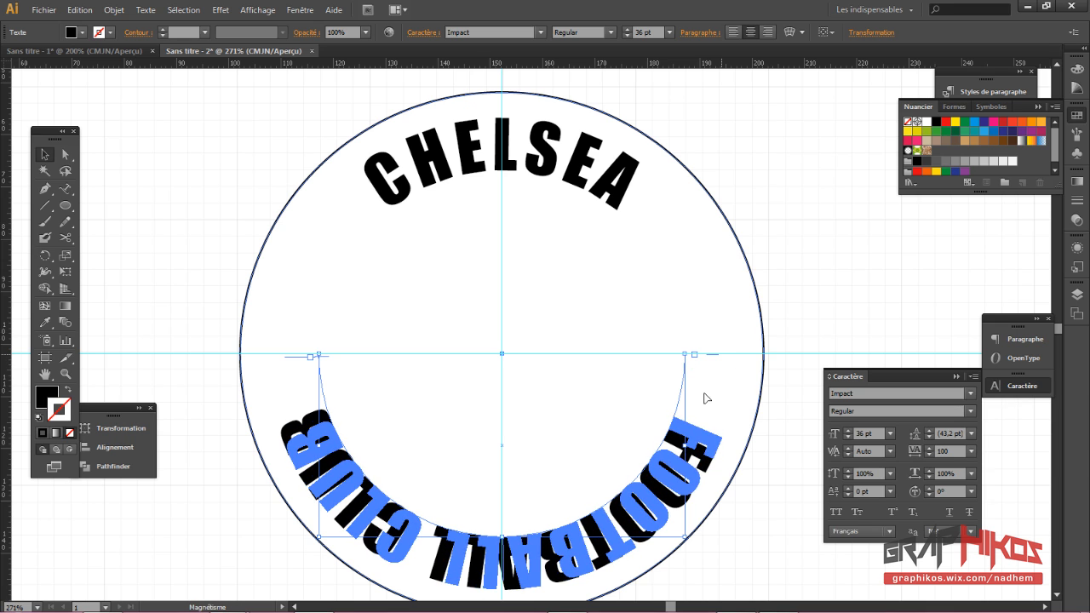
left_click_drag(299, 361, 297, 354)
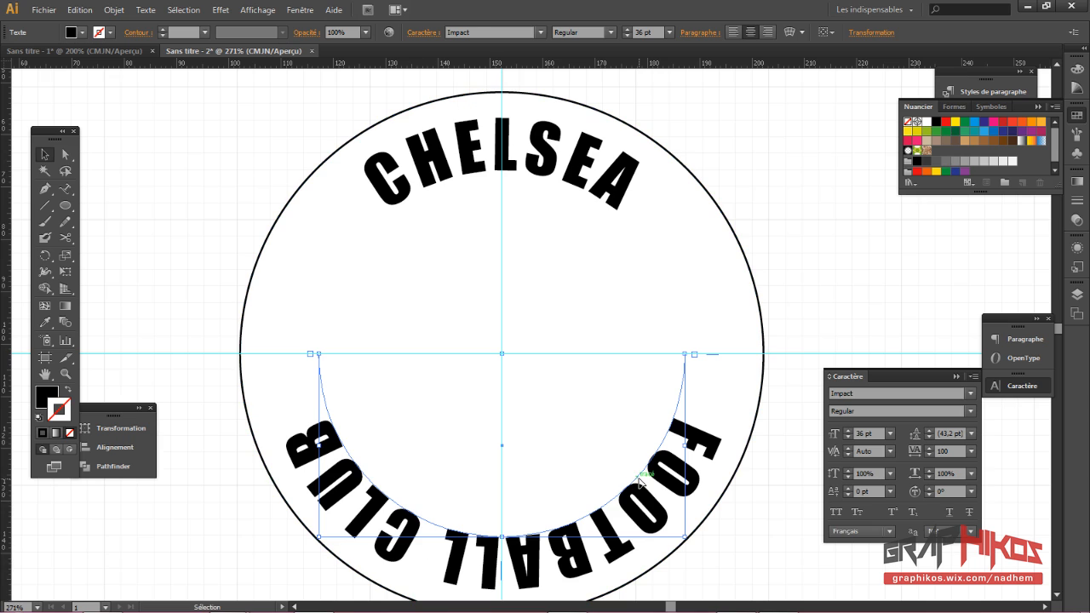
left_click(1018, 340)
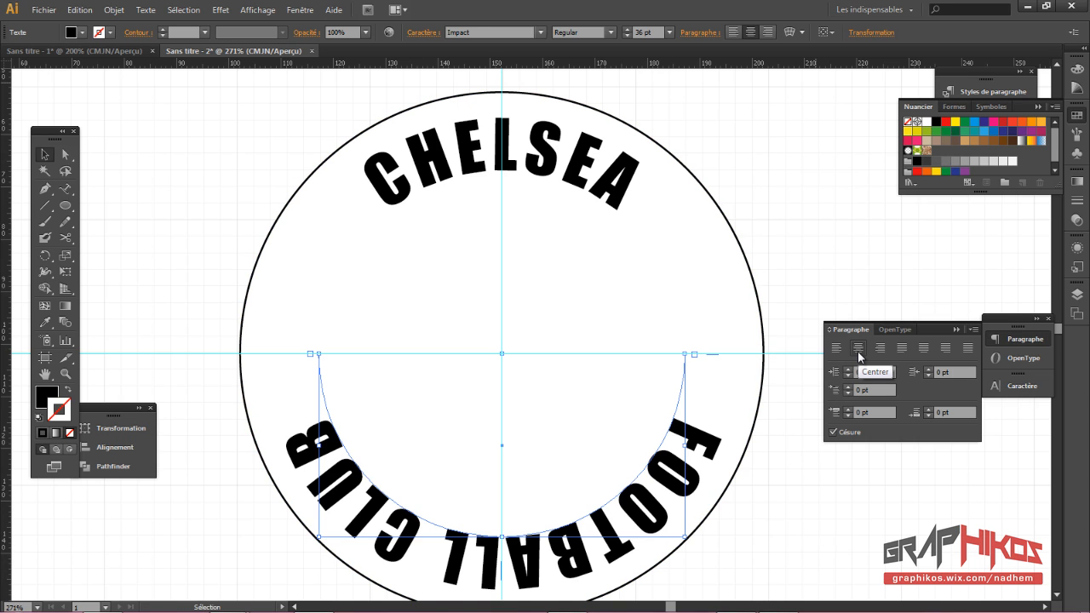
Step: Try flipping the FOOTBALL CLUB text inside the arc and shifting its end bracket, and undo both changes
scroll(875, 506, "down", 1)
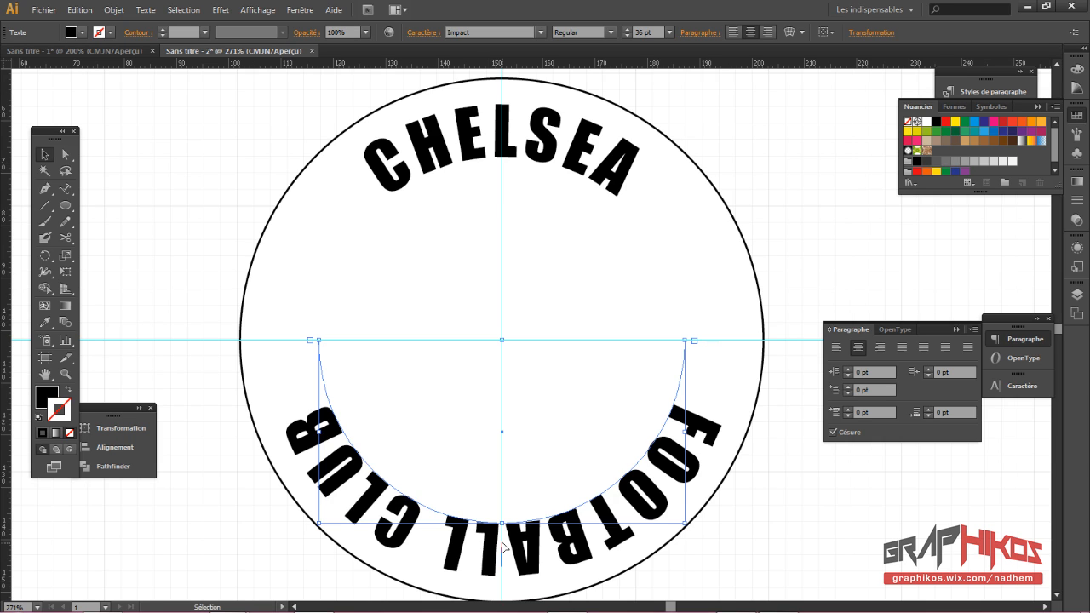
left_click_drag(503, 548, 503, 514)
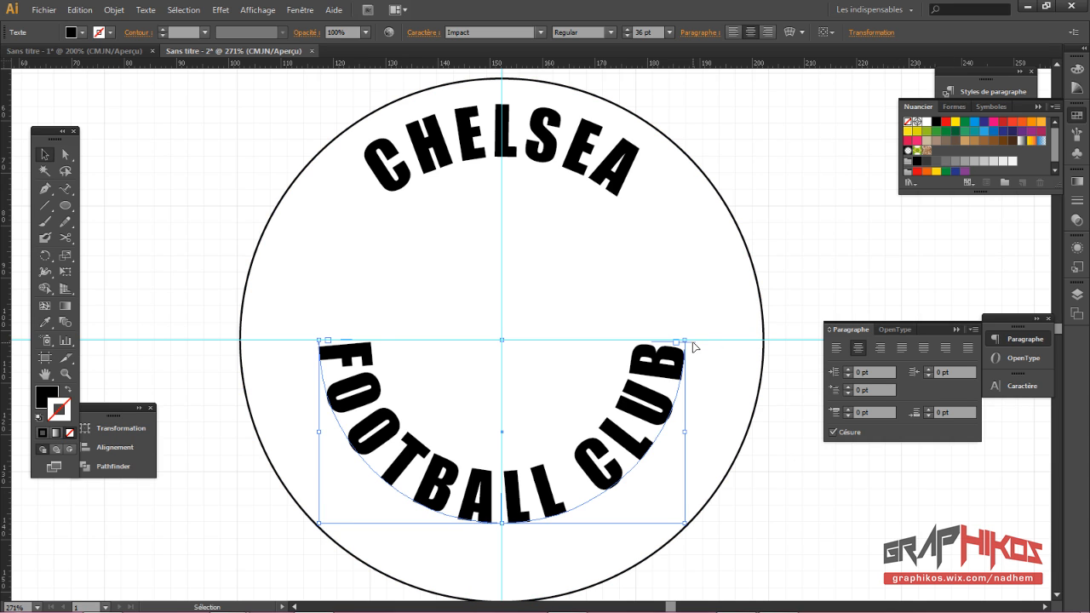
left_click_drag(690, 345, 694, 342)
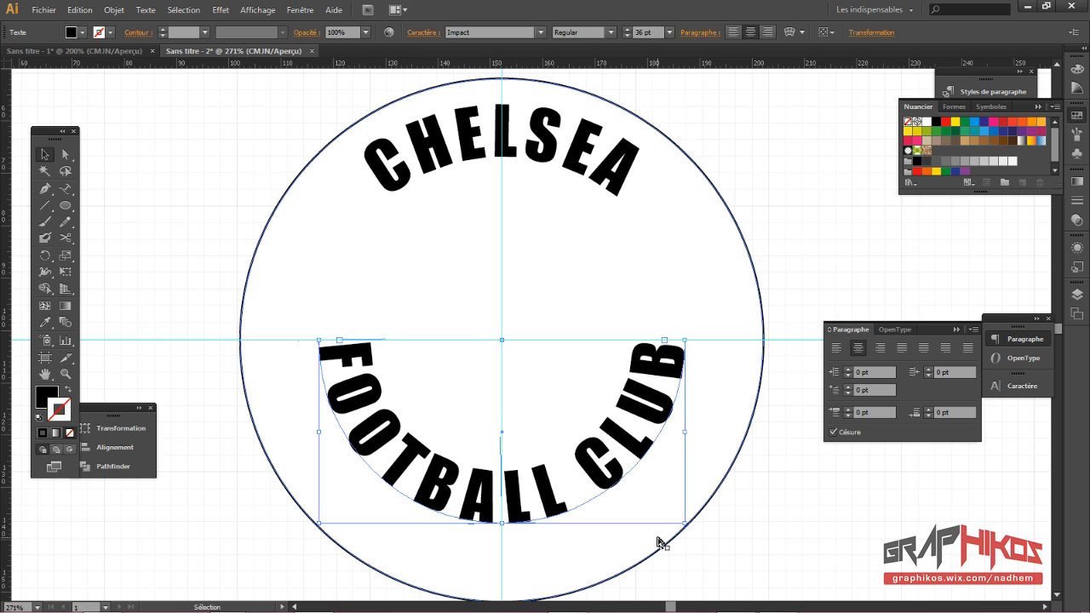
key("ctrl+z")
key("ctrl+z")
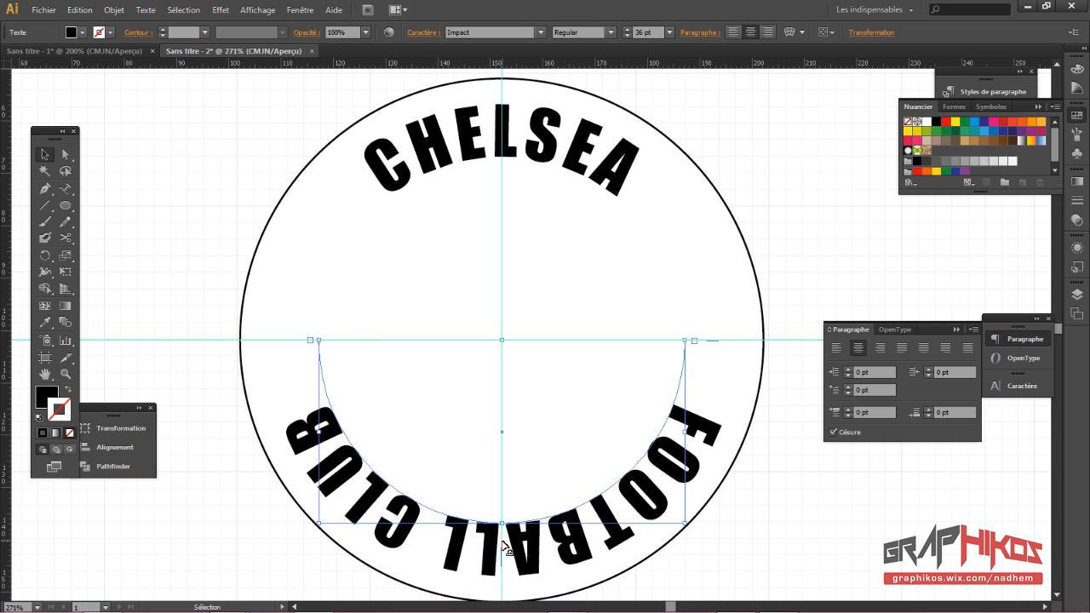
Step: Flip the FOOTBALL CLUB text to the inner side of the lower arc and deselect it
left_click_drag(503, 543, 503, 516)
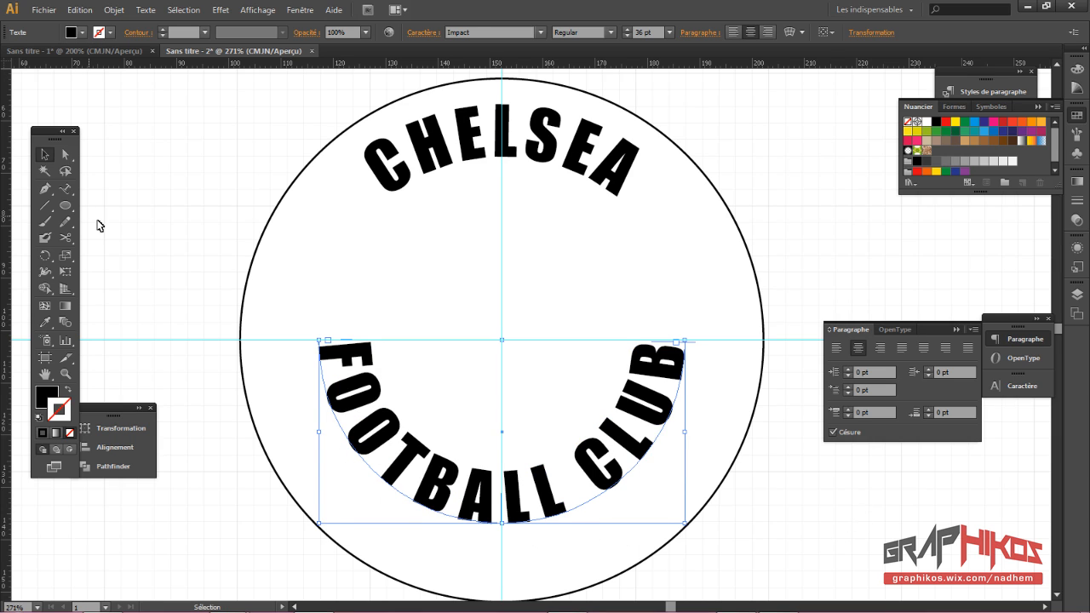
scroll(100, 225, "down", 1)
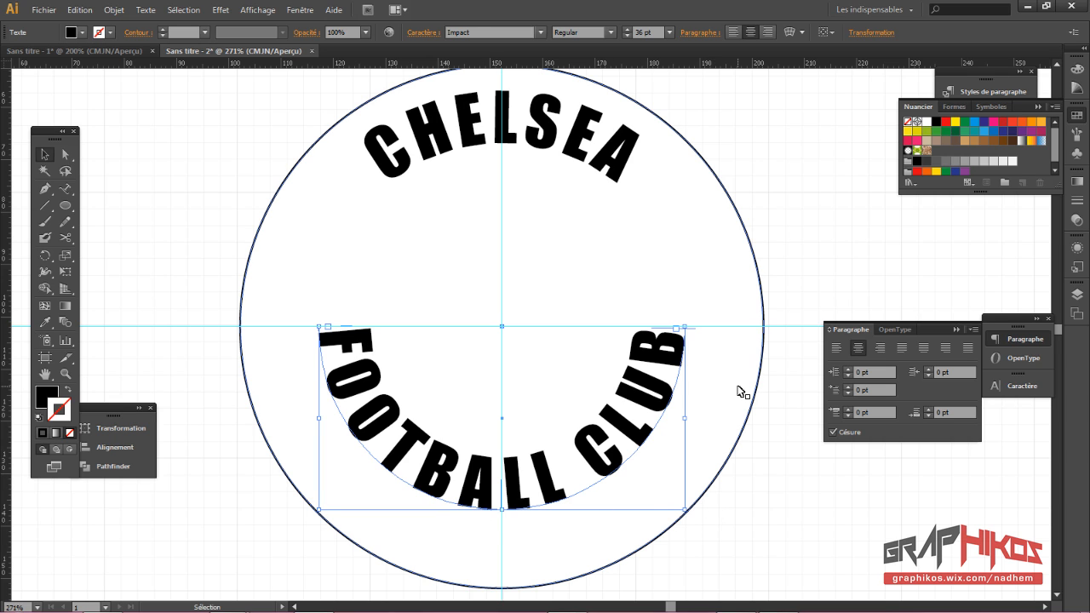
left_click(172, 196)
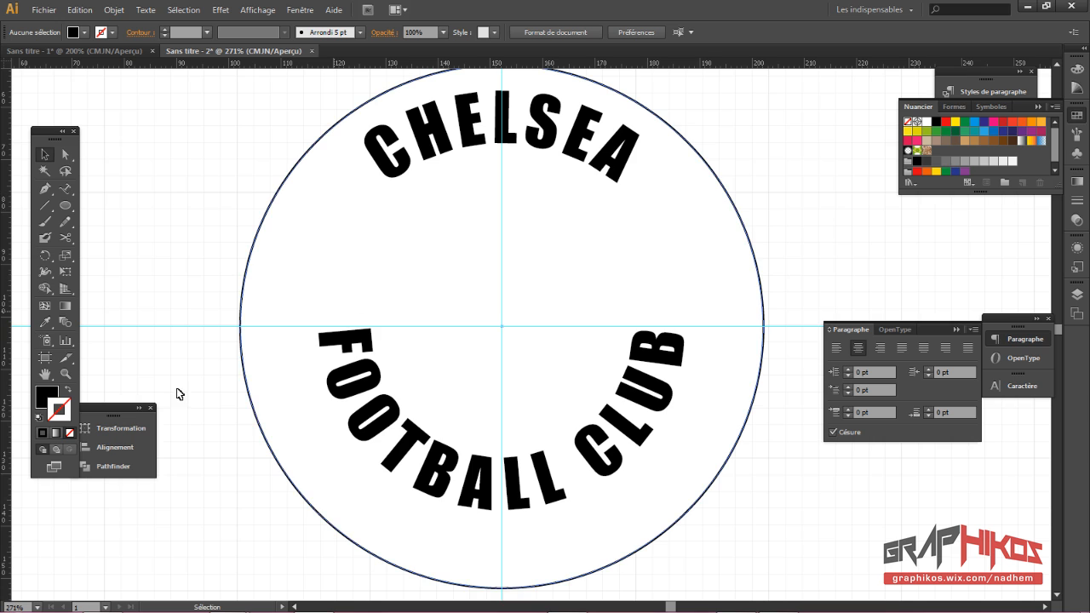
left_click(359, 334)
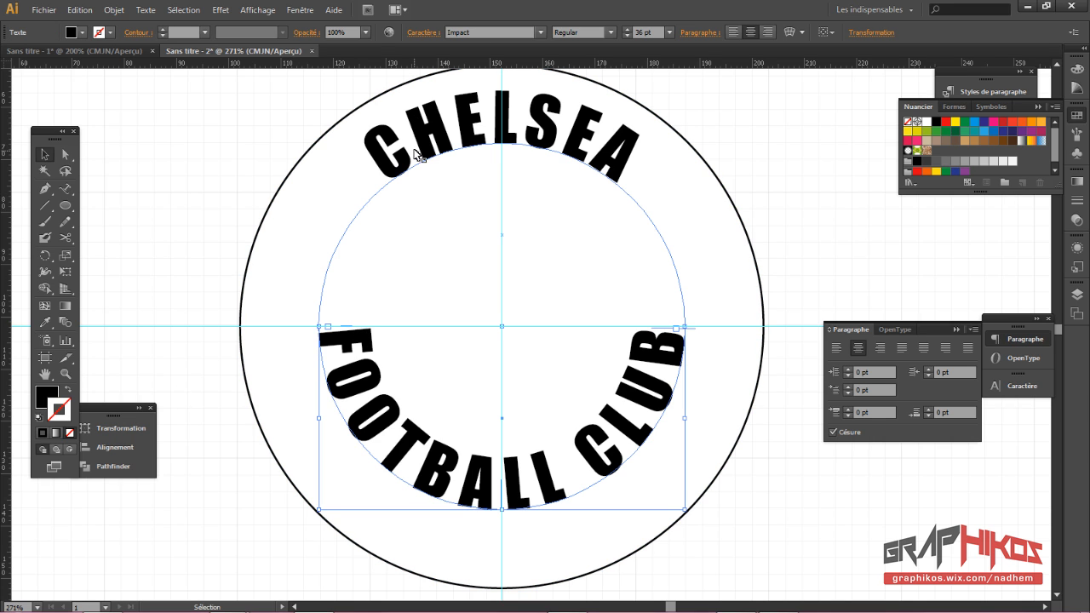
left_click(417, 146)
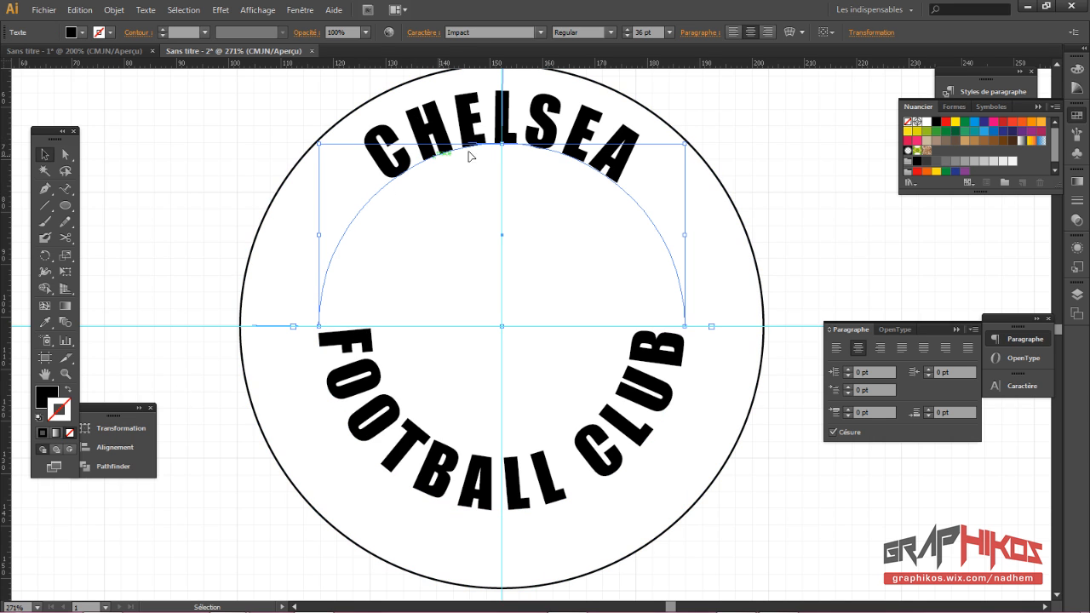
left_click(646, 411)
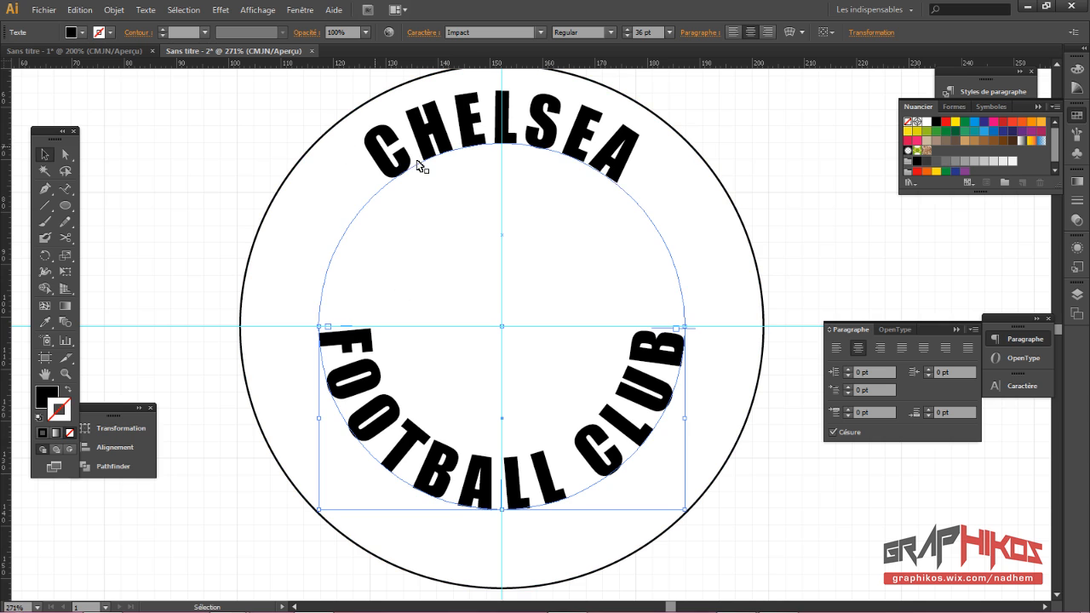
left_click(392, 179)
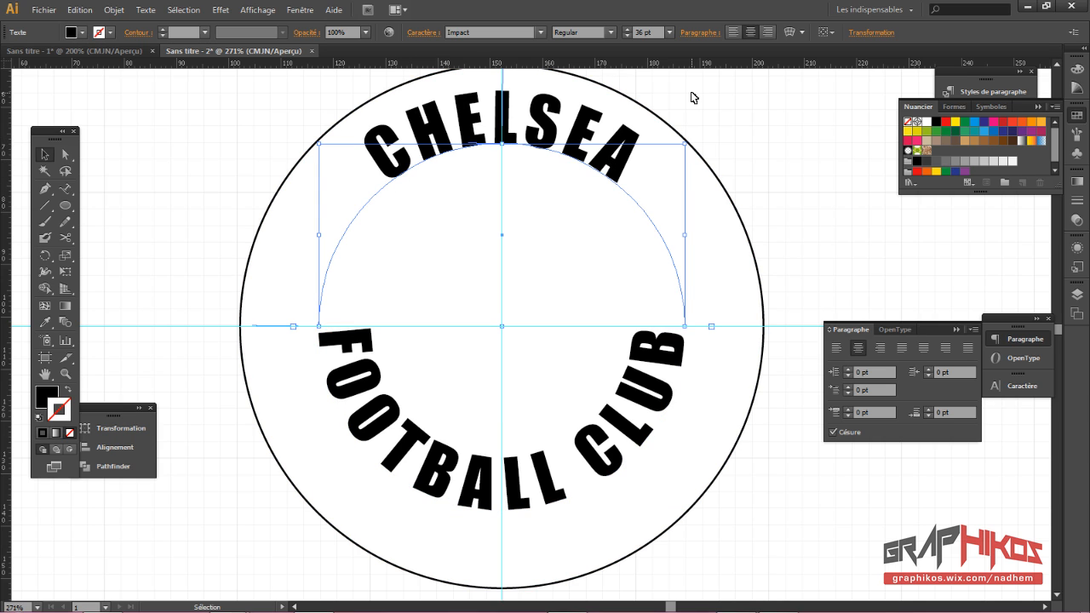
Step: Open the character settings for the FOOTBALL CLUB text and try a baseline shift of 4 pt
left_click(530, 494)
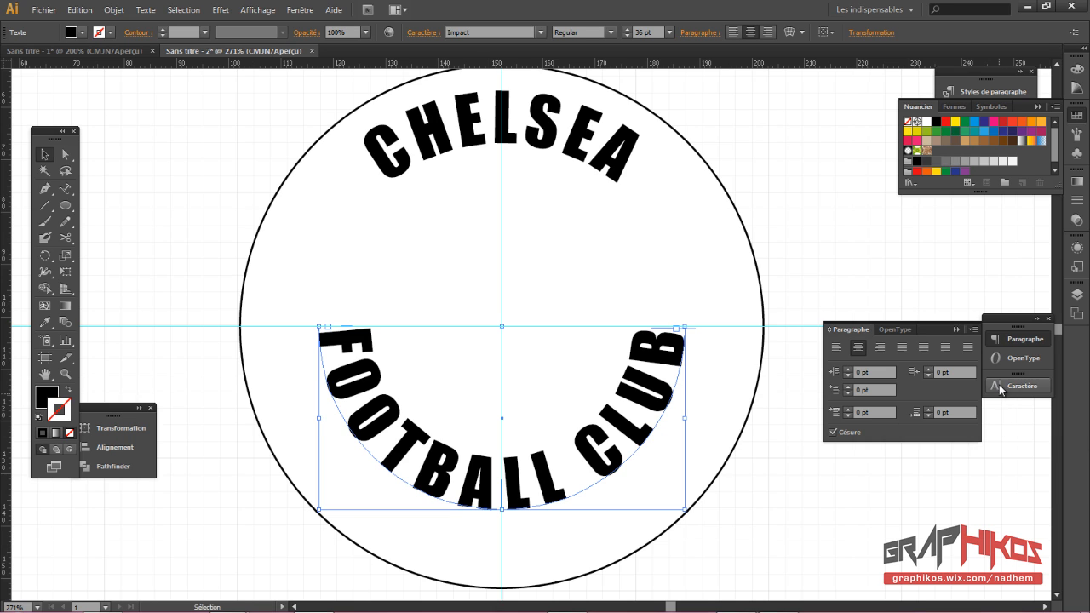
left_click(1022, 390)
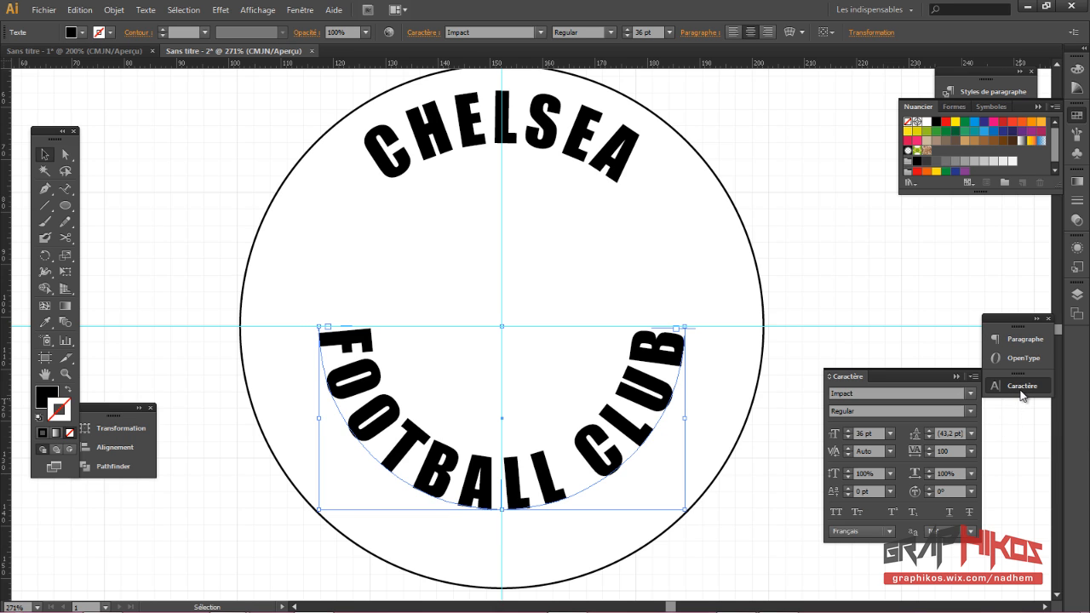
left_click(847, 489)
left_click(847, 489)
left_click(848, 489)
left_click(848, 489)
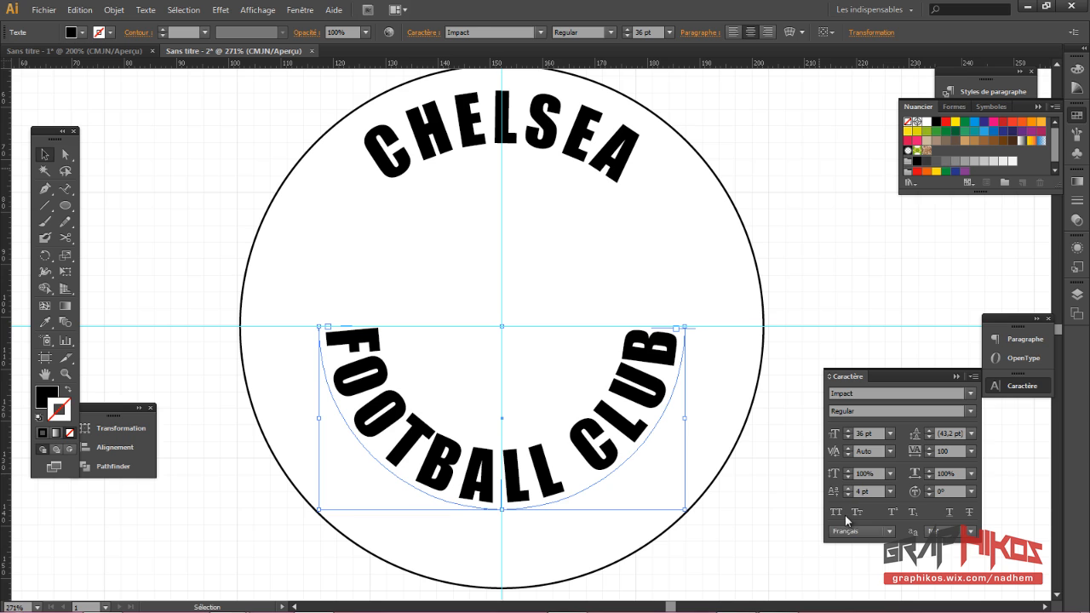
Step: Lower the baseline shift of the FOOTBALL CLUB text to -28 pt, moving it outside its arc
left_click(849, 495)
left_click(849, 495)
left_click(849, 494)
left_click(849, 495)
left_click(849, 495)
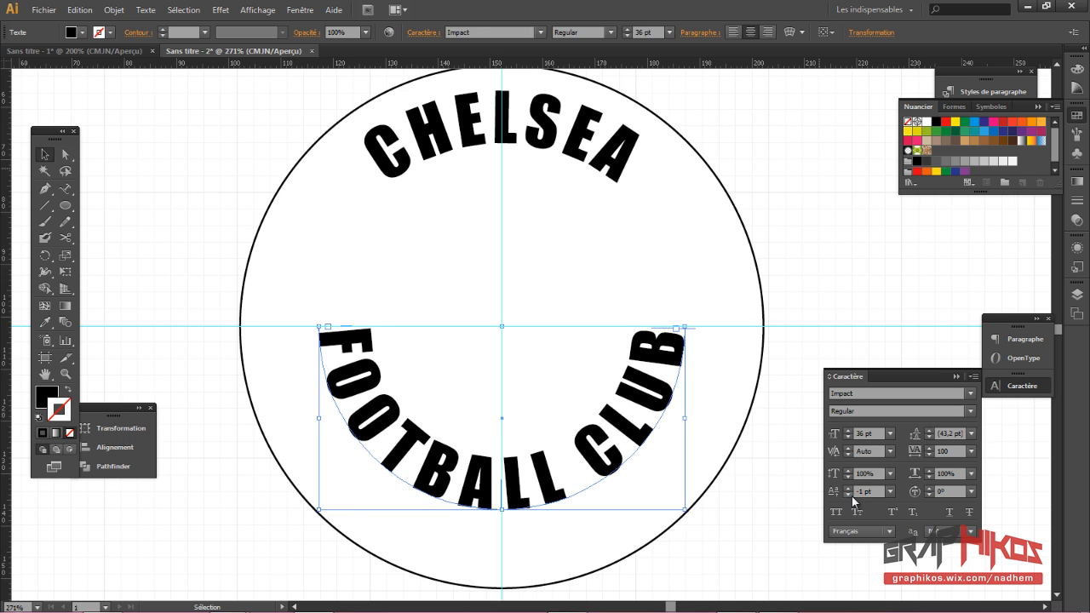
left_click(890, 492)
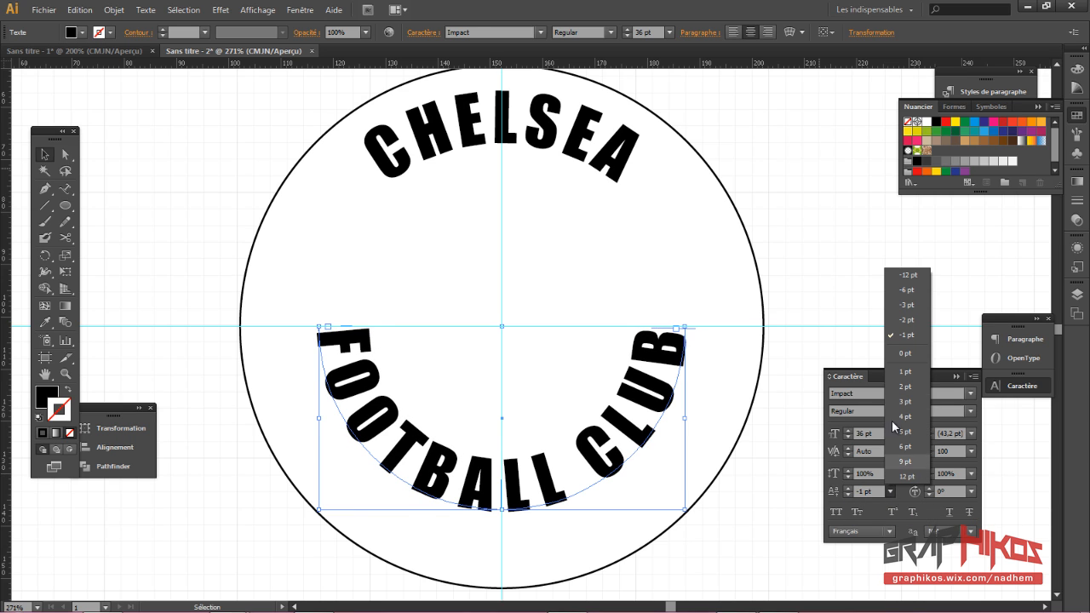
left_click(905, 291)
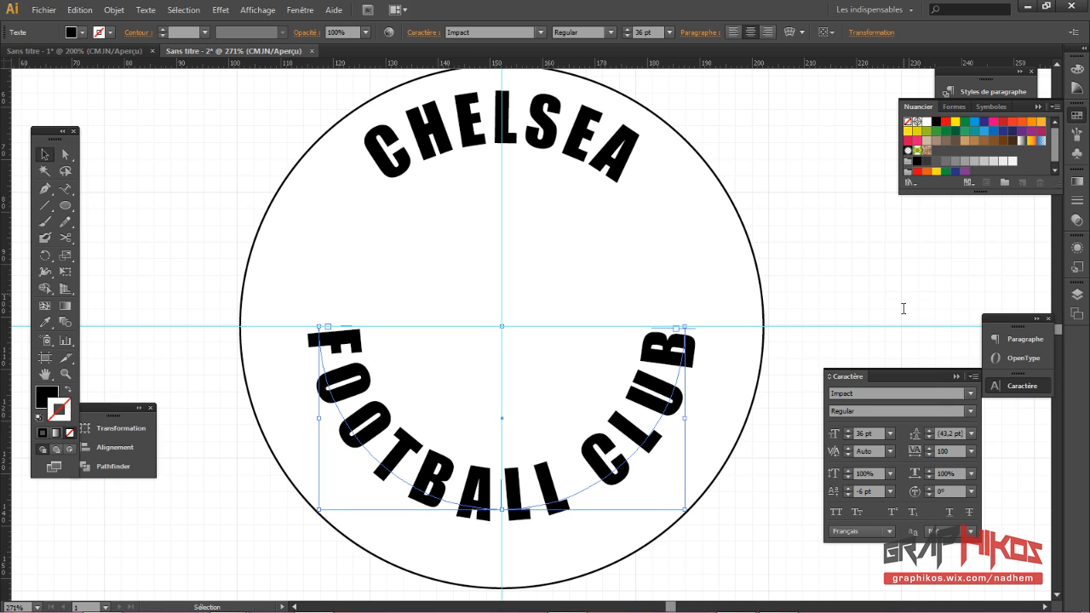
left_click(849, 495)
left_click(848, 495)
left_click(848, 495)
left_click(849, 494)
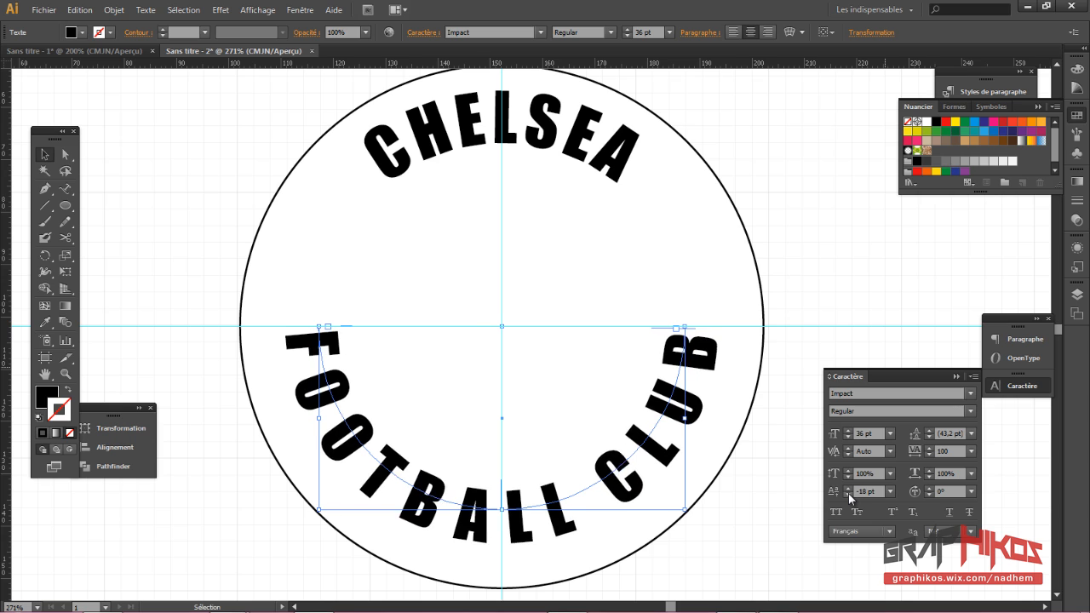
left_click(848, 494)
left_click(849, 494)
left_click(848, 495)
left_click(849, 494)
left_click(848, 494)
left_click(848, 494)
left_click(849, 494)
left_click(848, 494)
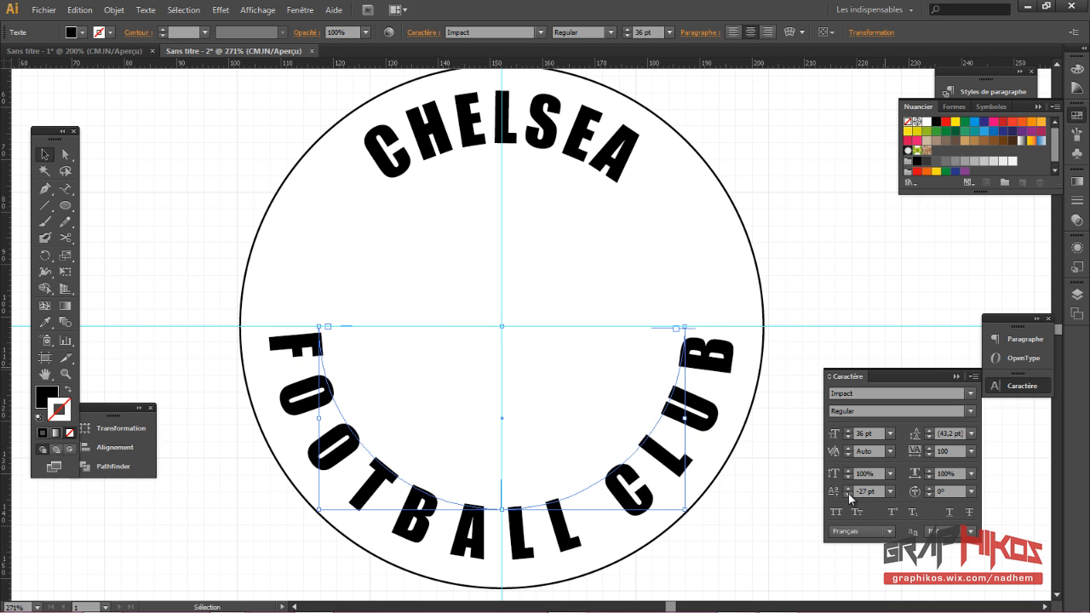
left_click(848, 494)
left_click(848, 494)
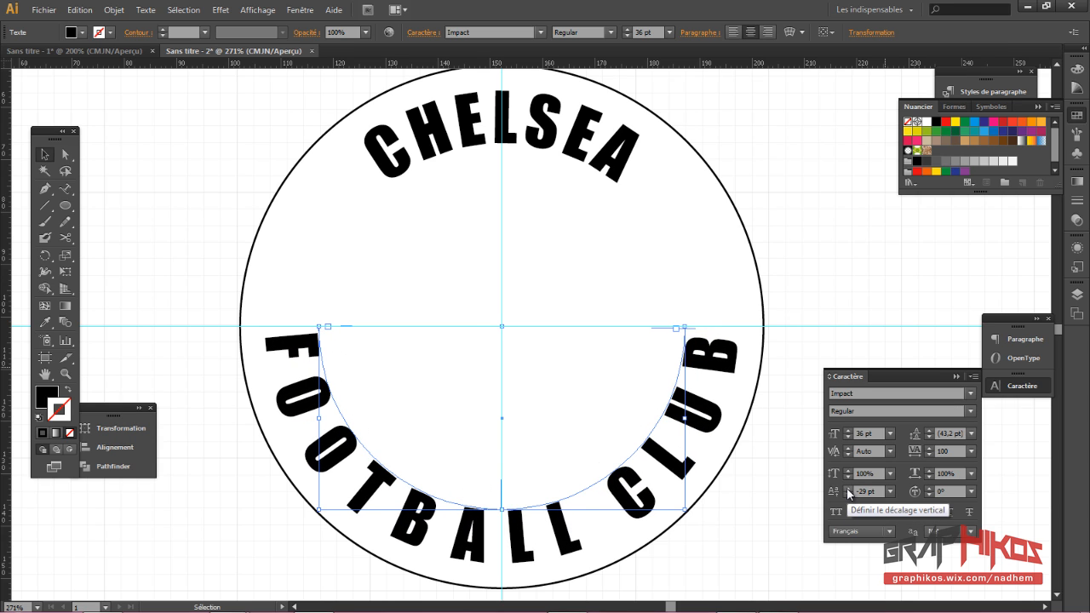
left_click(848, 488)
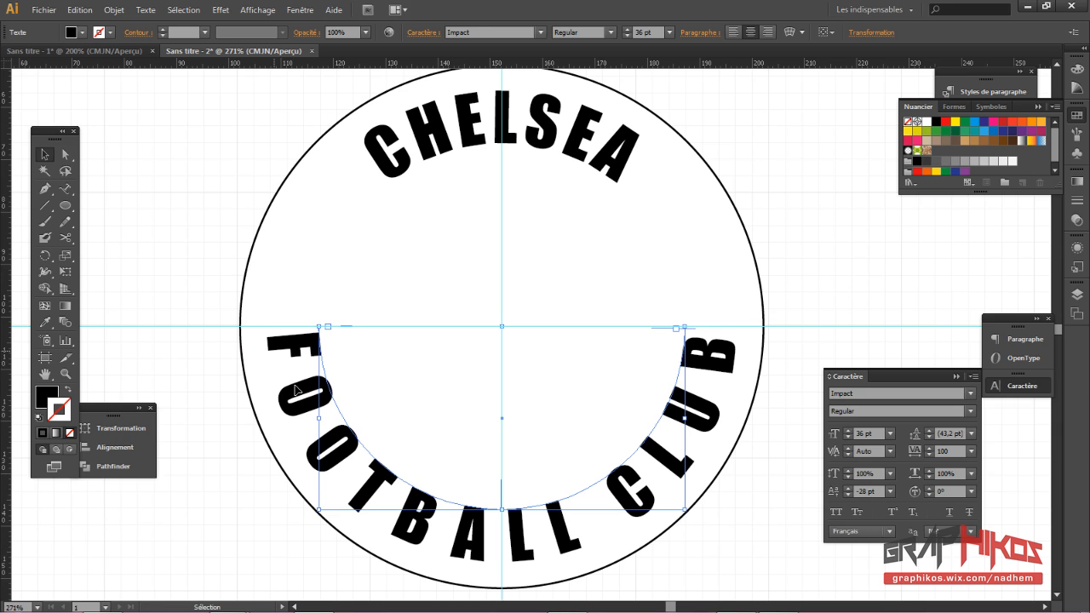
Step: Reduce the tracking of the FOOTBALL CLUB text to 5 and deselect it
left_click(972, 451)
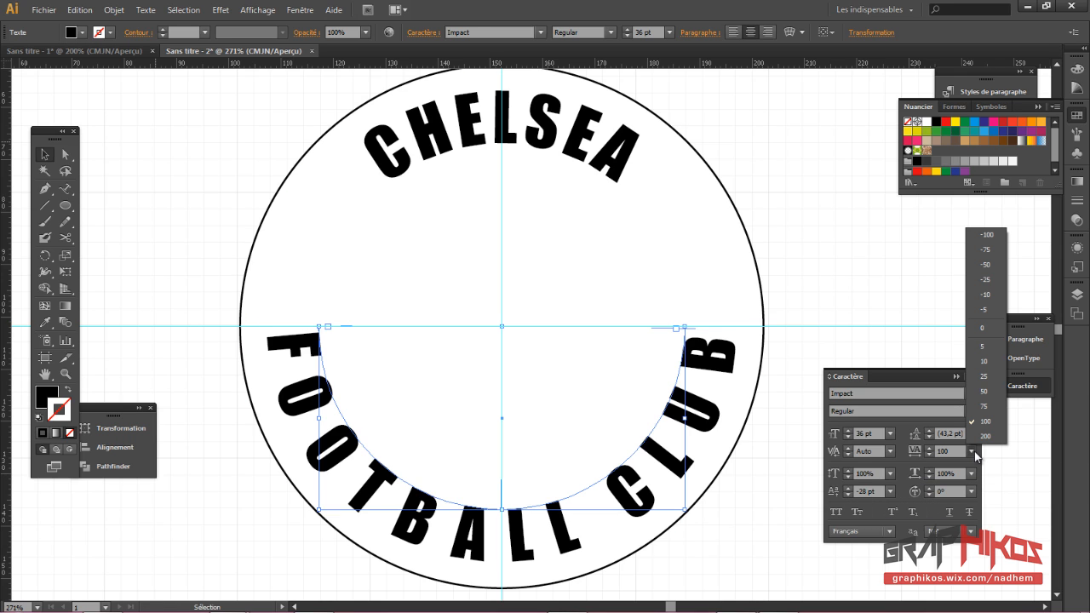
left_click(984, 376)
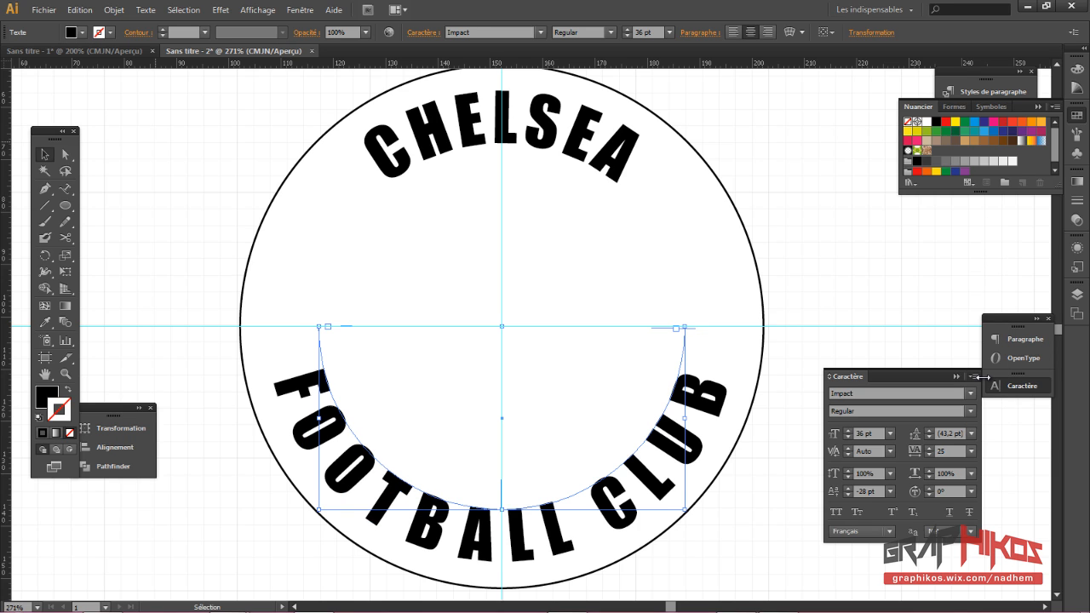
left_click(972, 452)
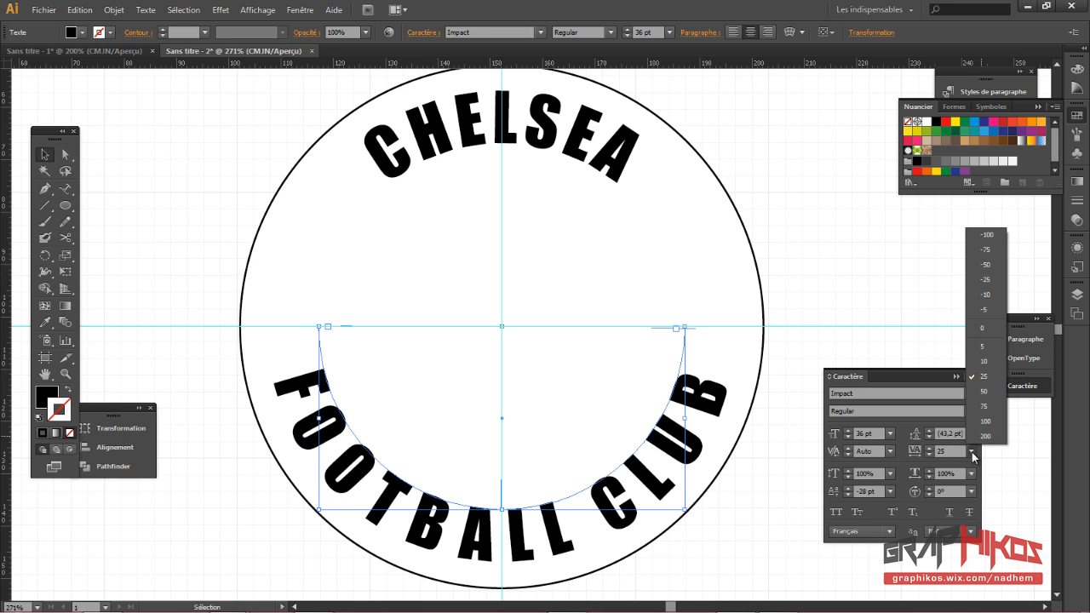
left_click(984, 361)
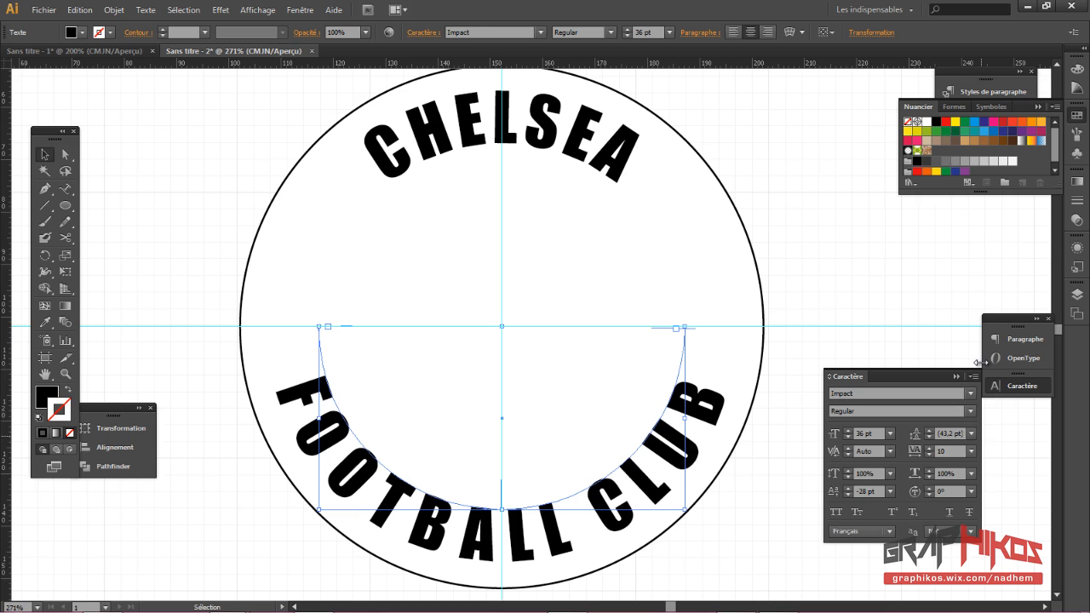
left_click(972, 452)
left_click(988, 346)
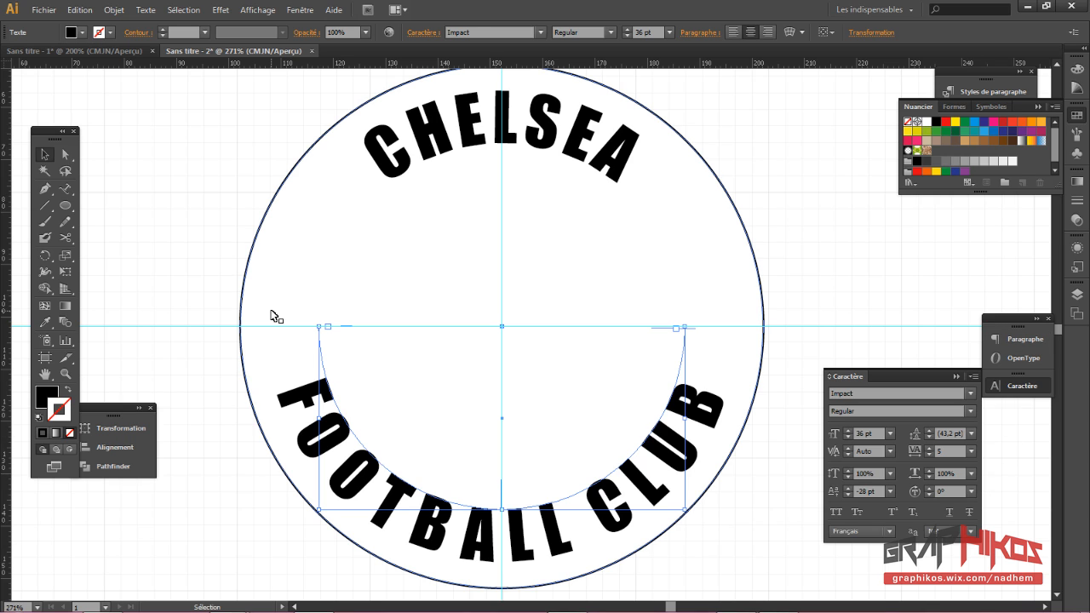
left_click(179, 173)
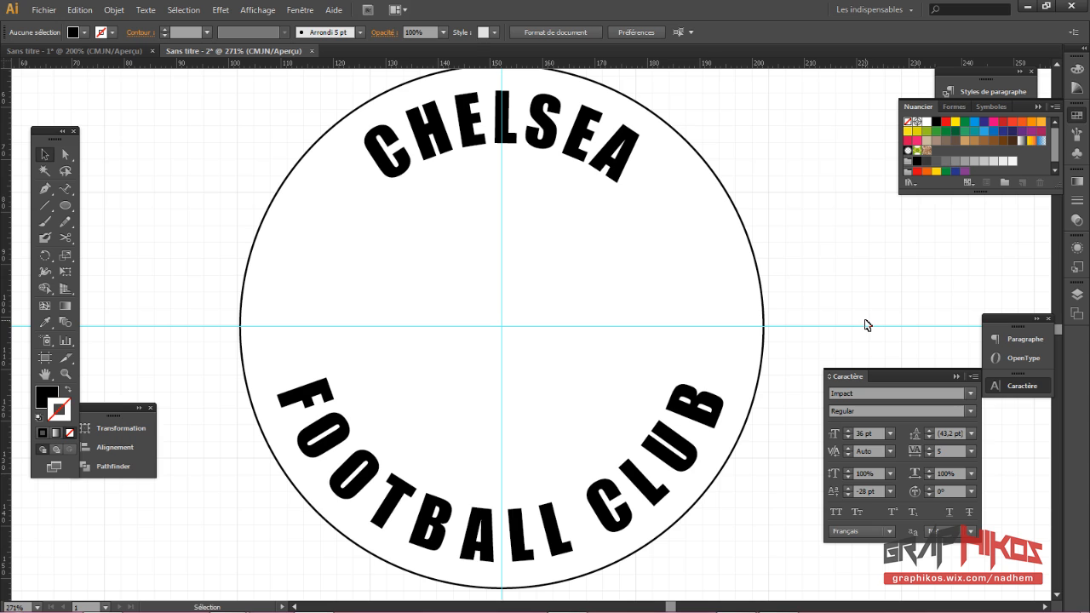
left_click(316, 400)
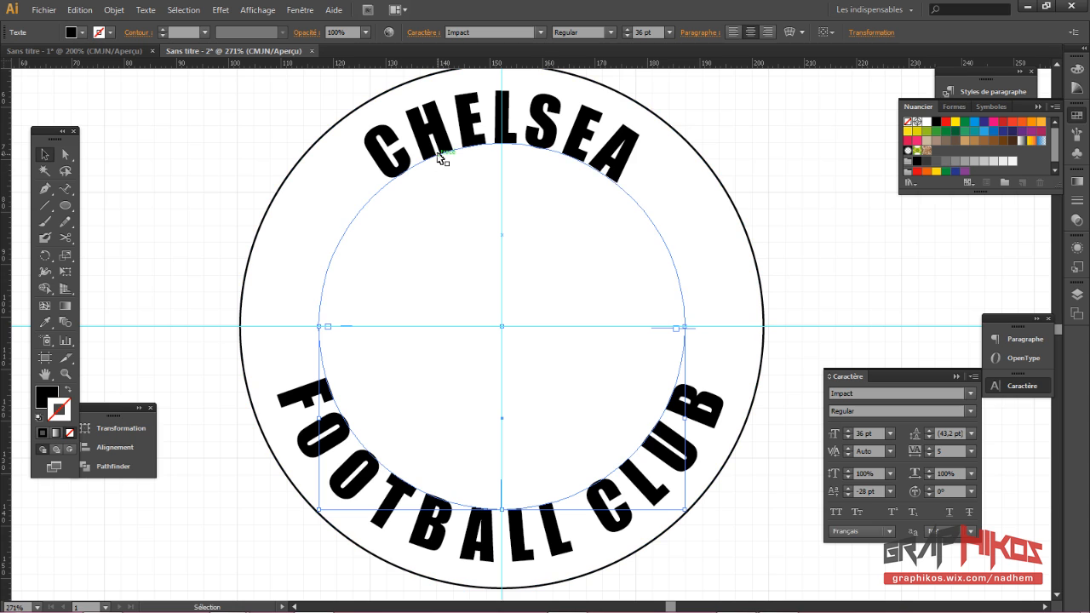
left_click(439, 142)
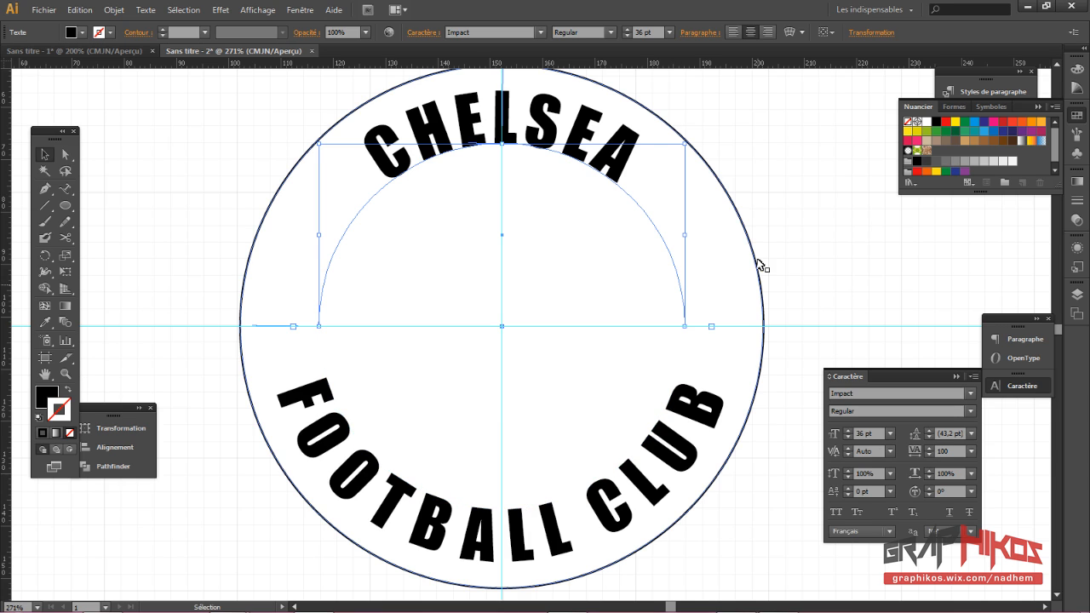
left_click(809, 259)
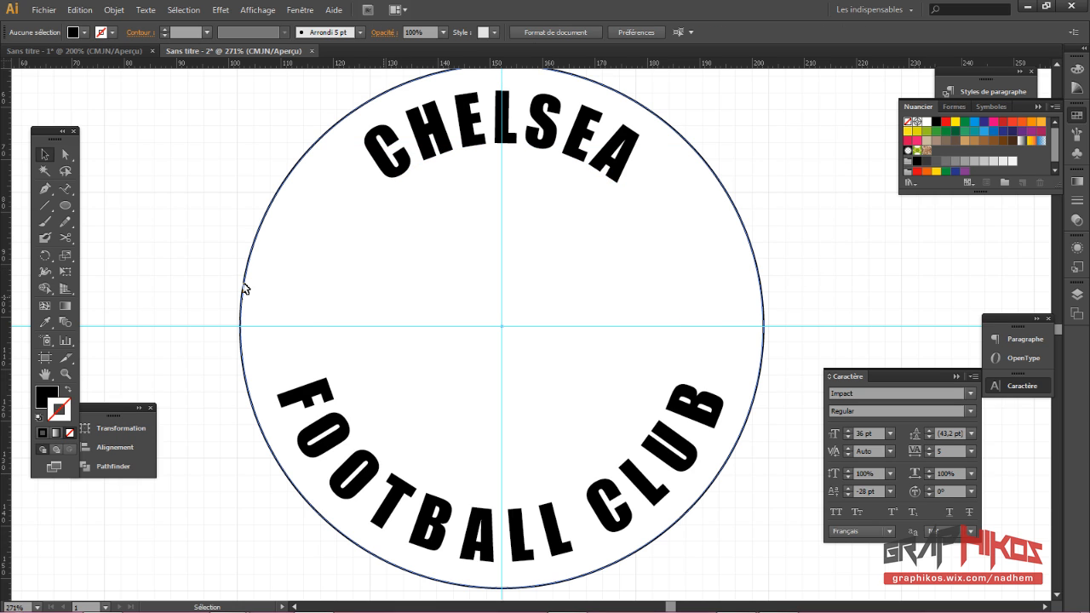
Step: Draw a circle 60 mm wide and 60 mm high with the Ellipse tool, centred on the intersection of the guides
left_click(70, 206)
left_click(71, 206)
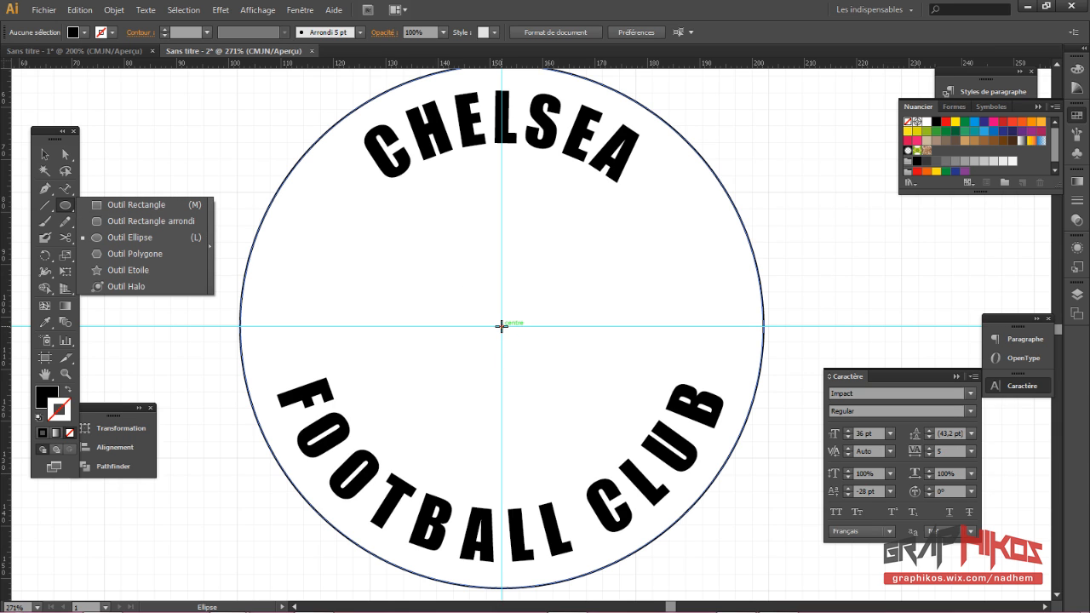
key("alt")
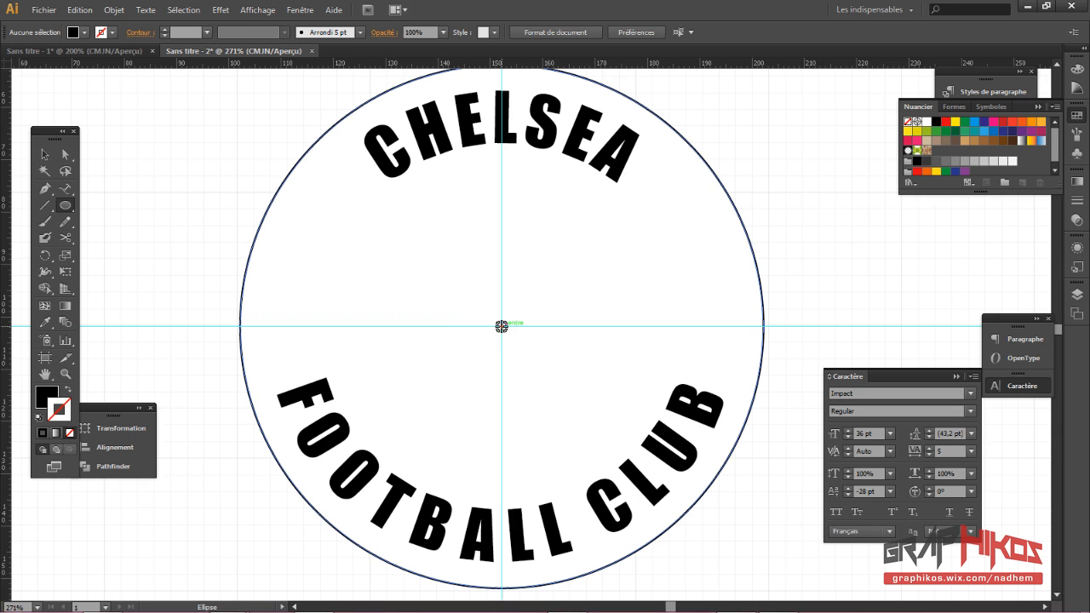
left_click(501, 326, "alt")
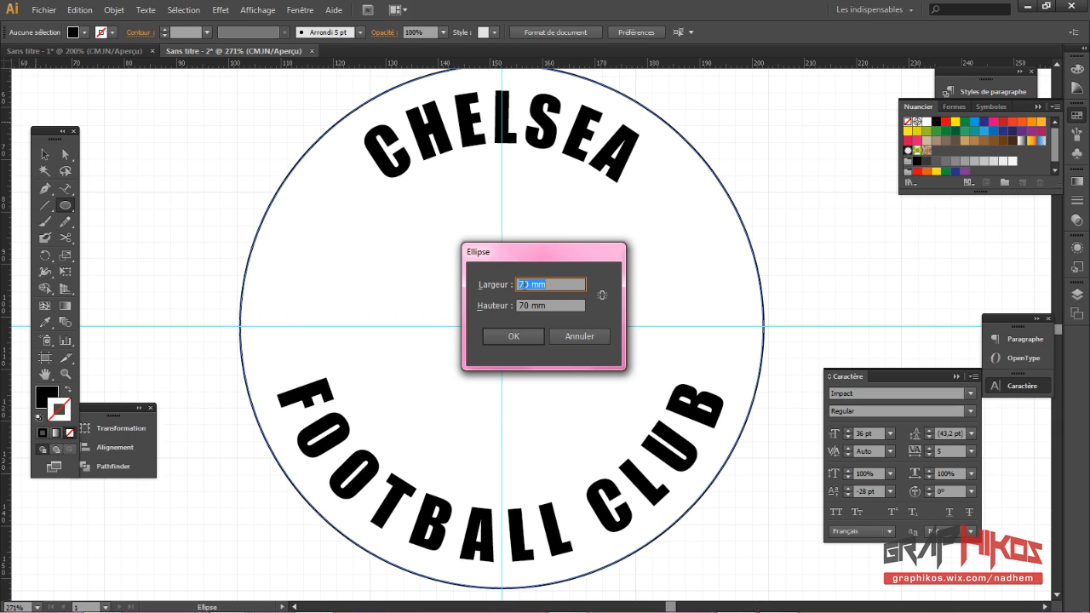
left_click_drag(530, 285, 518, 286)
key("Tab")
type("60")
left_click(495, 339)
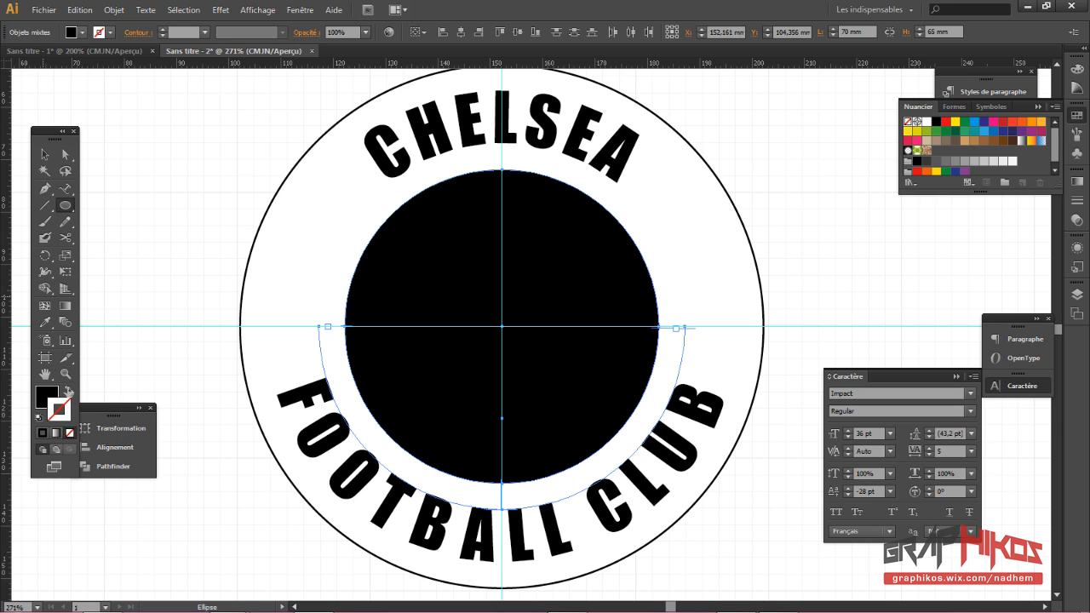
Step: Swap the fill and stroke of the selected inner circle and FOOTBALL CLUB text to a black outline without fill, and deselect them
left_click(68, 394)
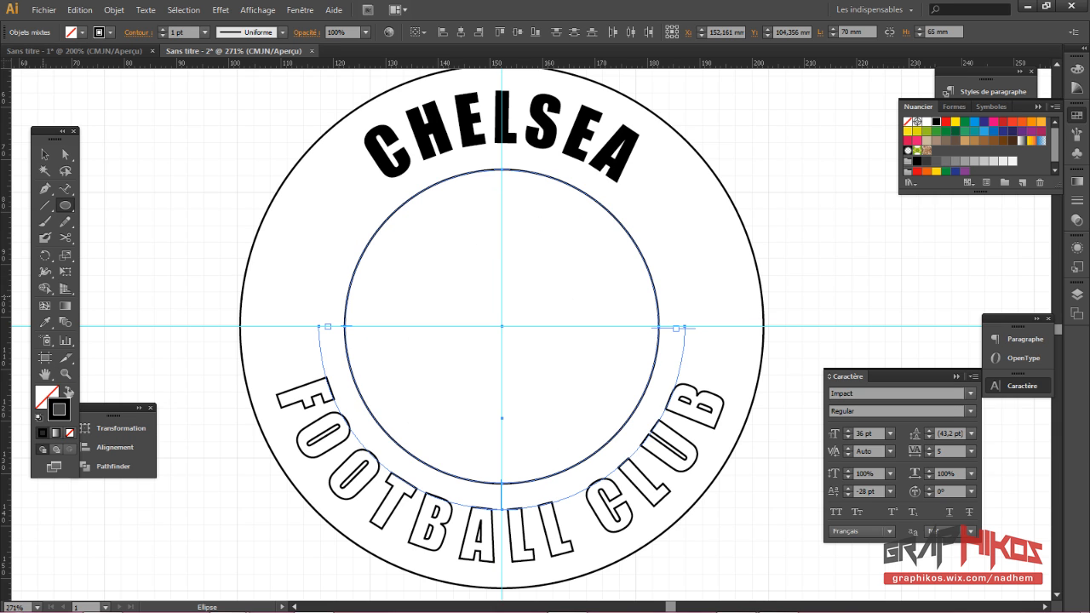
left_click(44, 155)
left_click(127, 178)
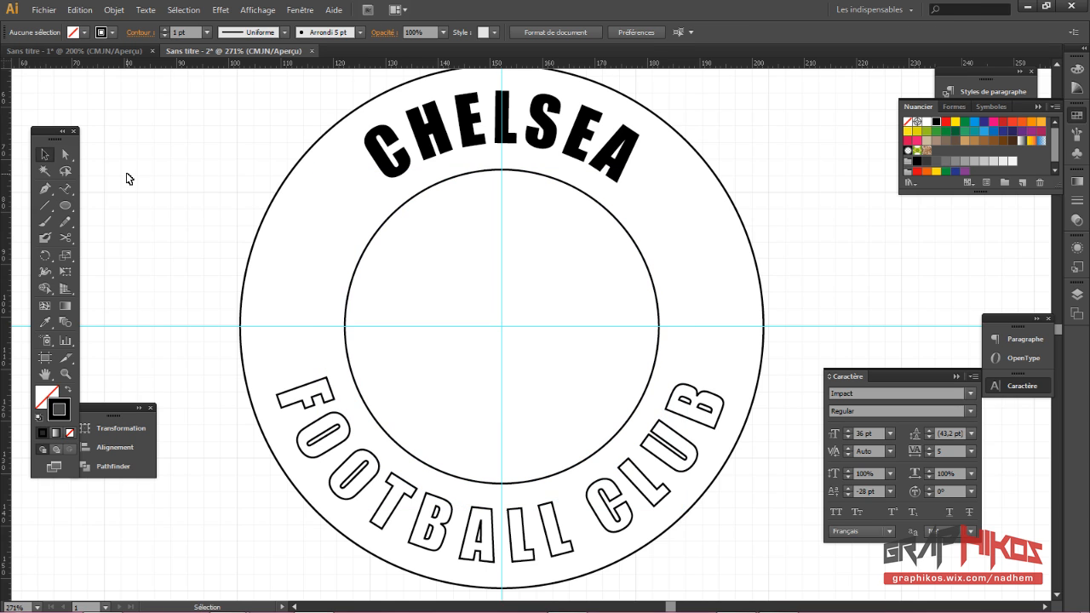
Step: Give the FOOTBALL CLUB text a solid black fill without outline by swapping its fill and stroke, and deselect it
scroll(782, 298, "up", 2)
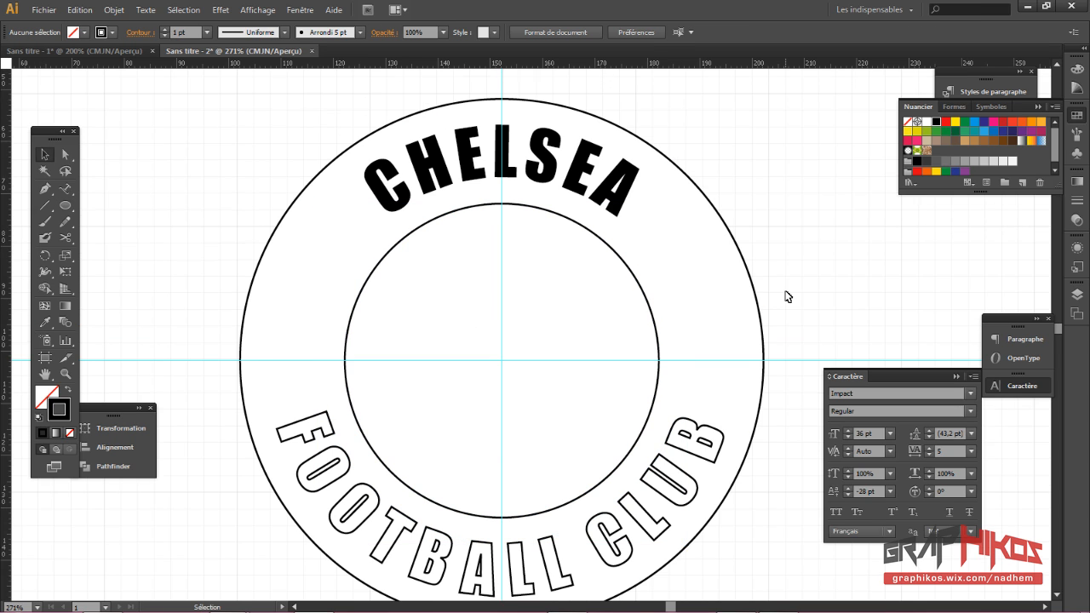
left_click(488, 534)
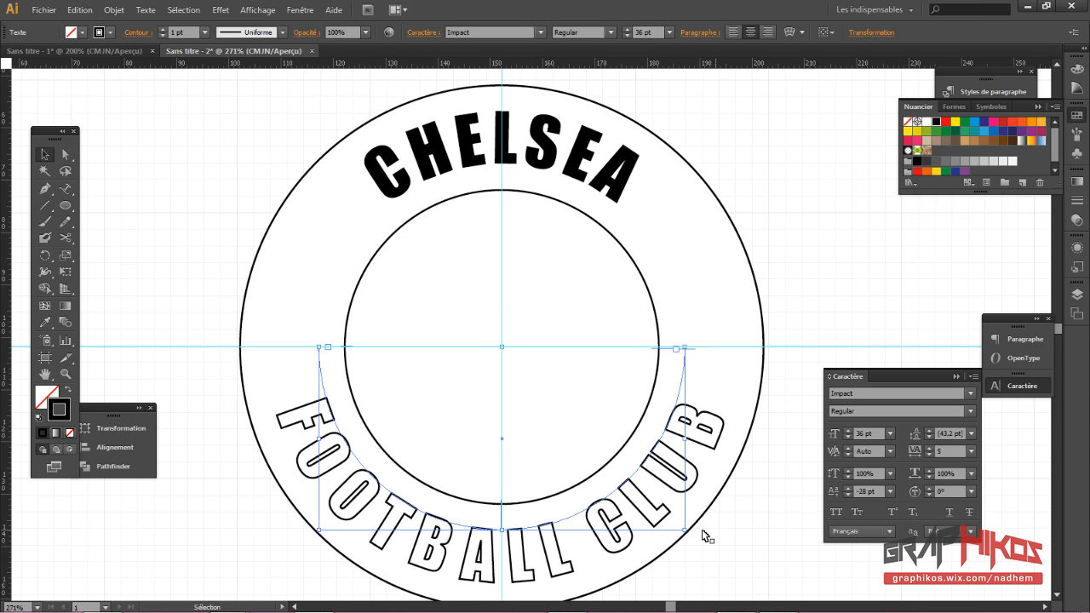
left_click(67, 391)
left_click(177, 213)
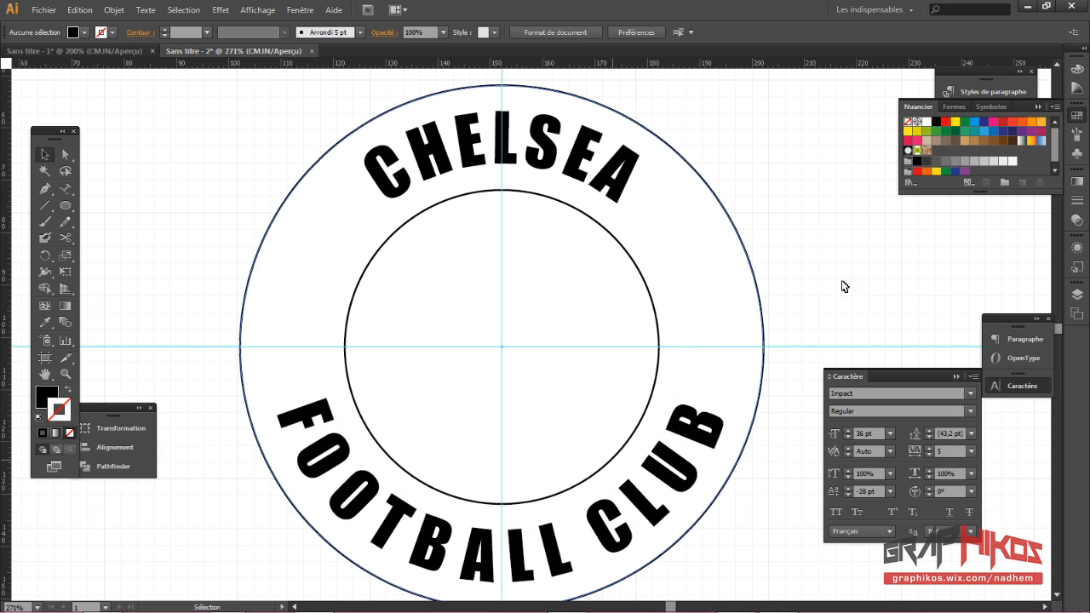
Step: Fill the 100 mm outer circle with the dark blue swatch
left_click(742, 244)
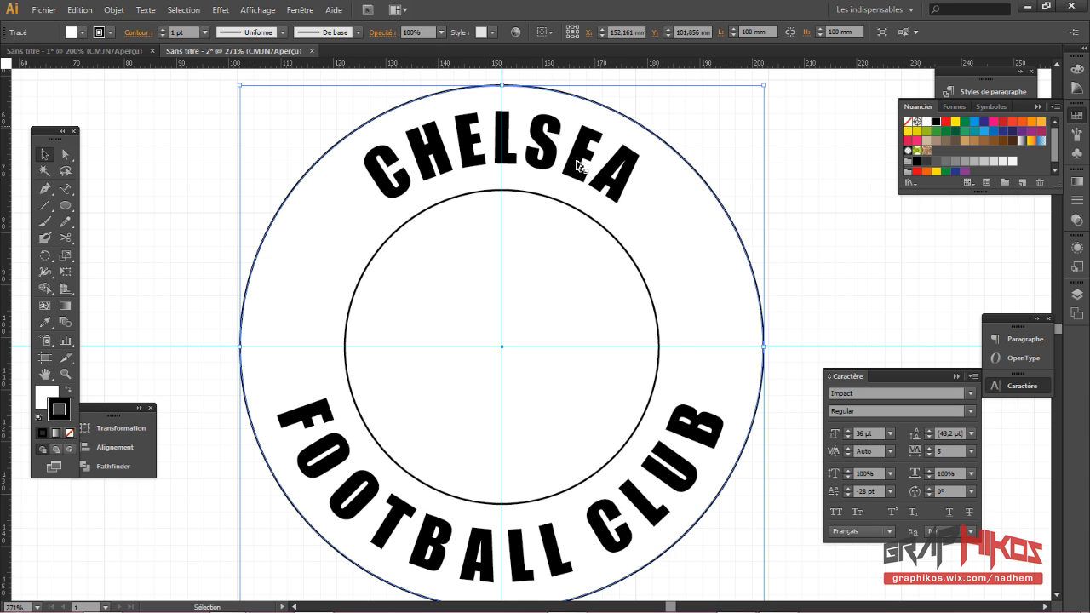
left_click(47, 394)
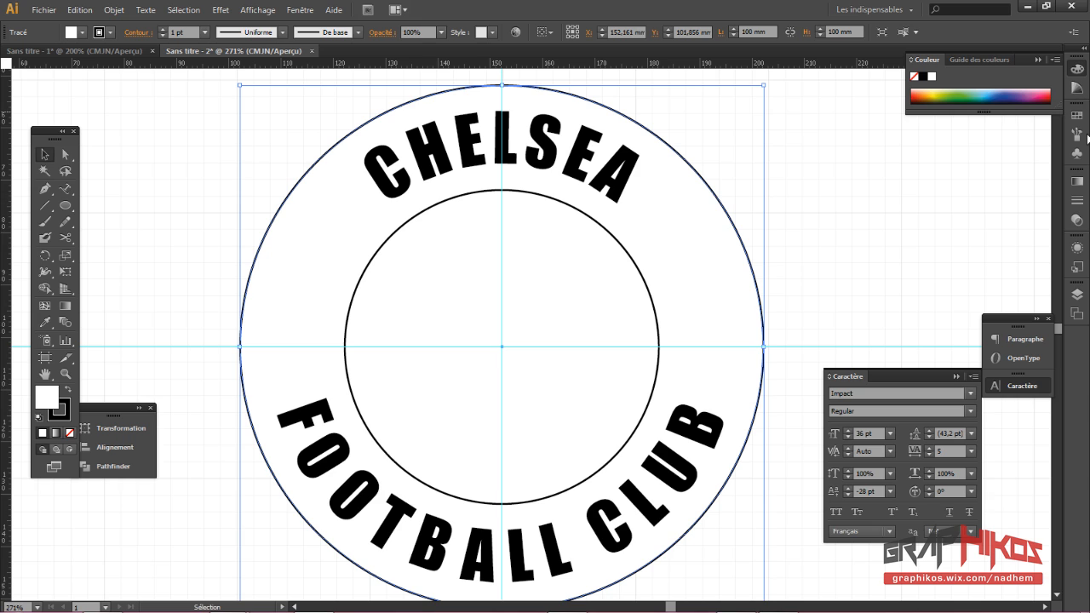
left_click(1077, 115)
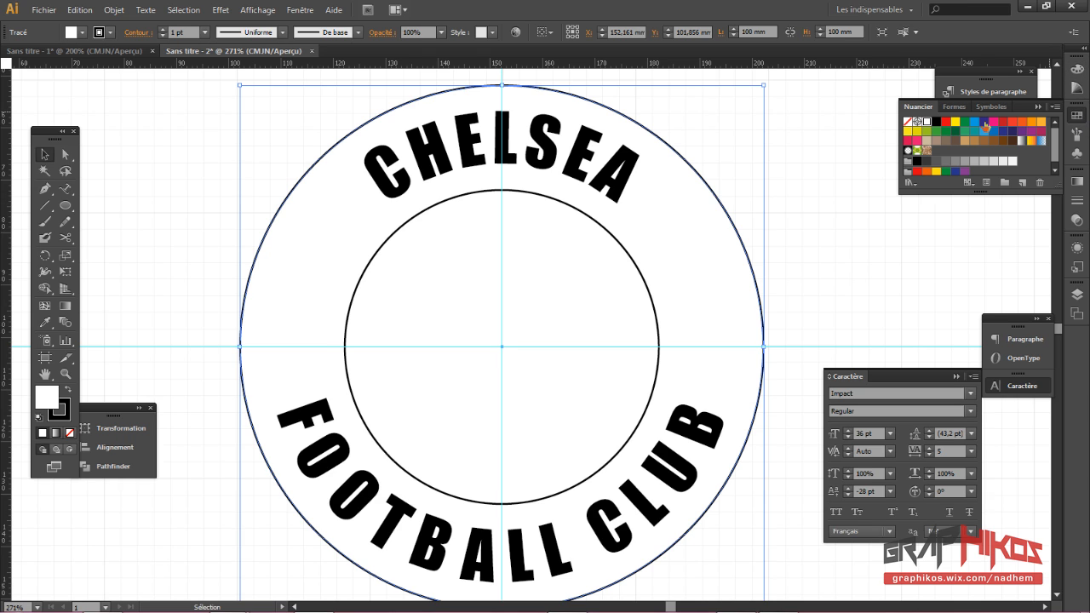
left_click(984, 122)
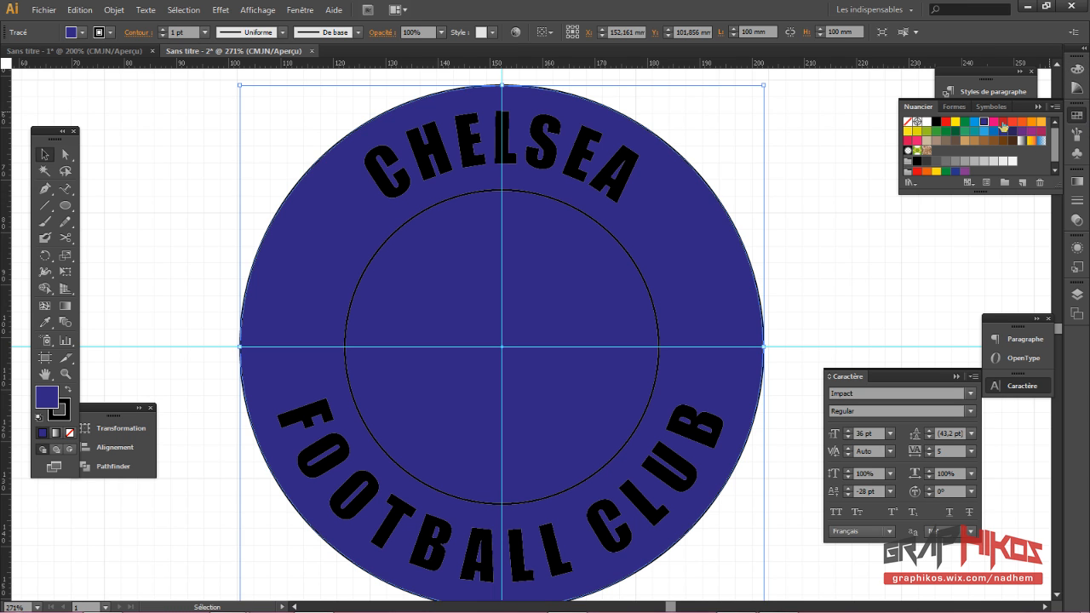
Step: Increase the weight of the outer circle's black outline to 4 pt
left_click(56, 407)
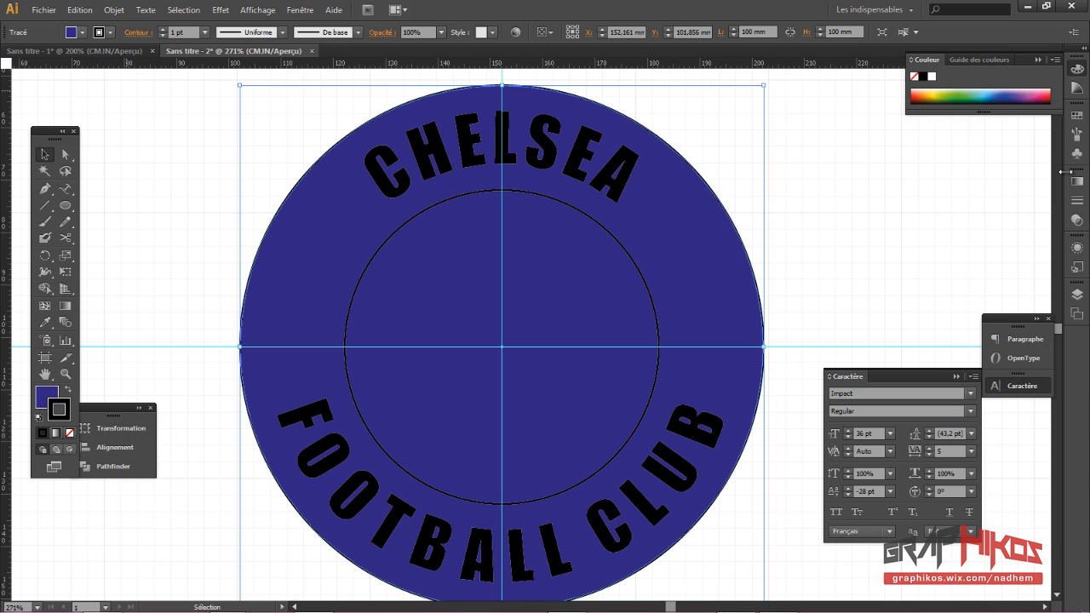
left_click(1078, 201)
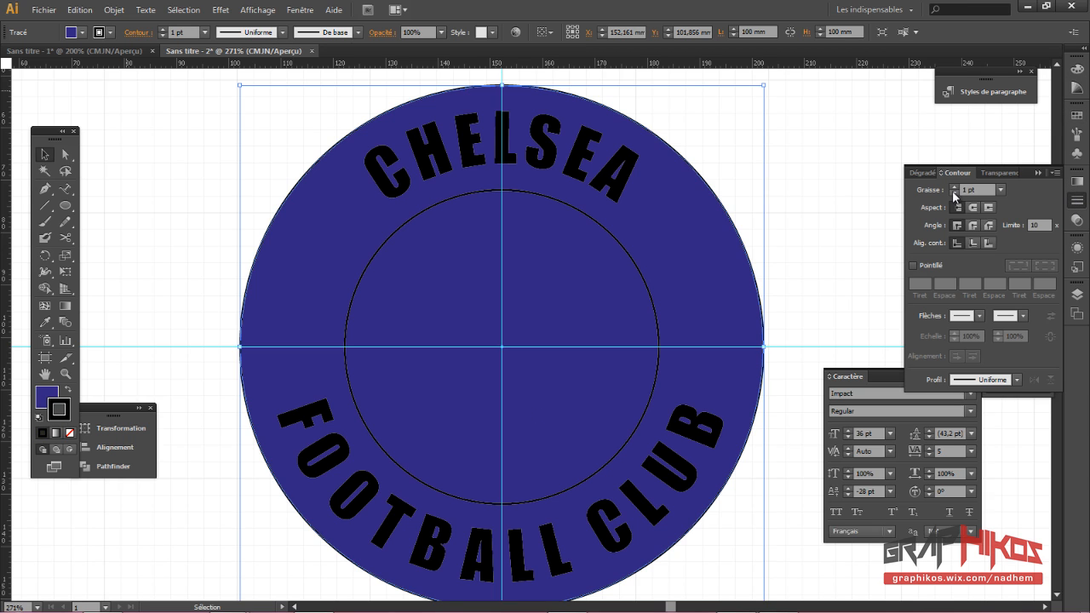
left_click(954, 189)
left_click(954, 189)
left_click(954, 189)
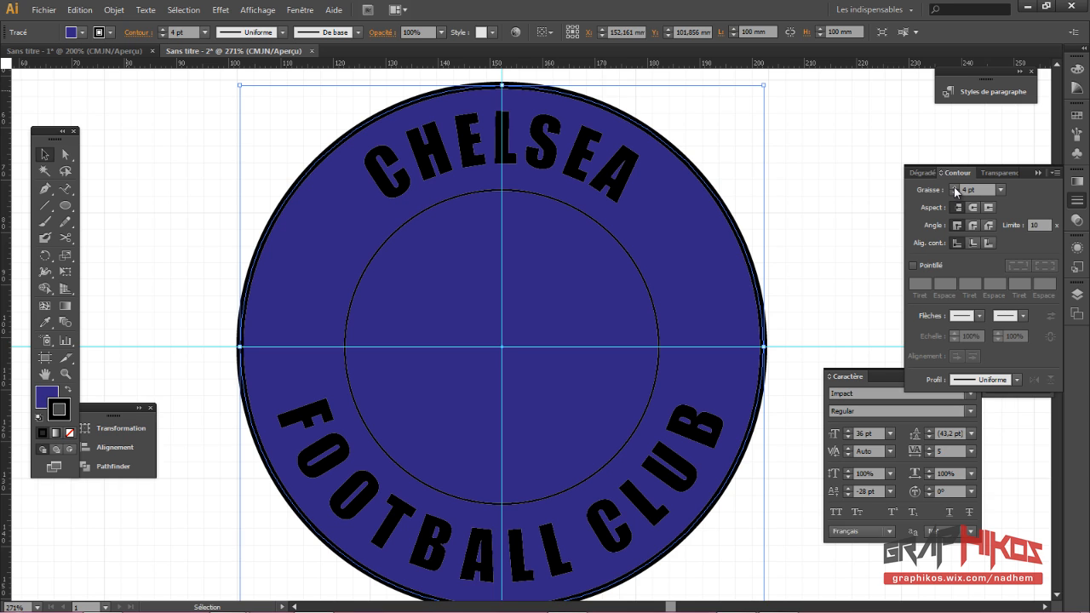
Step: Give the CHELSEA and FOOTBALL CLUB texts a white fill without outline, and deselect them
left_click(604, 177)
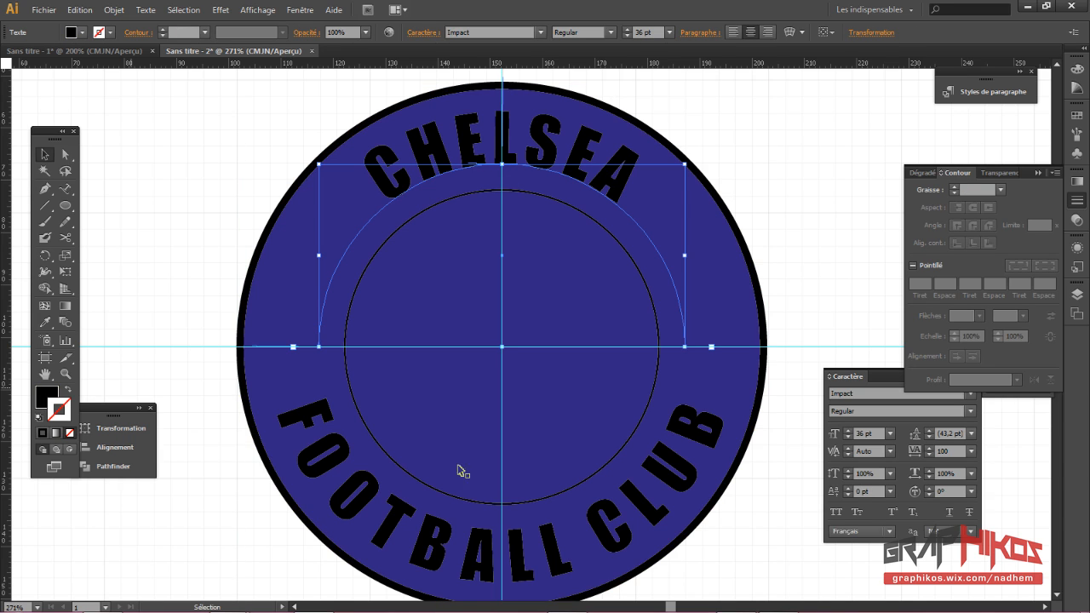
left_click(561, 559, "shift")
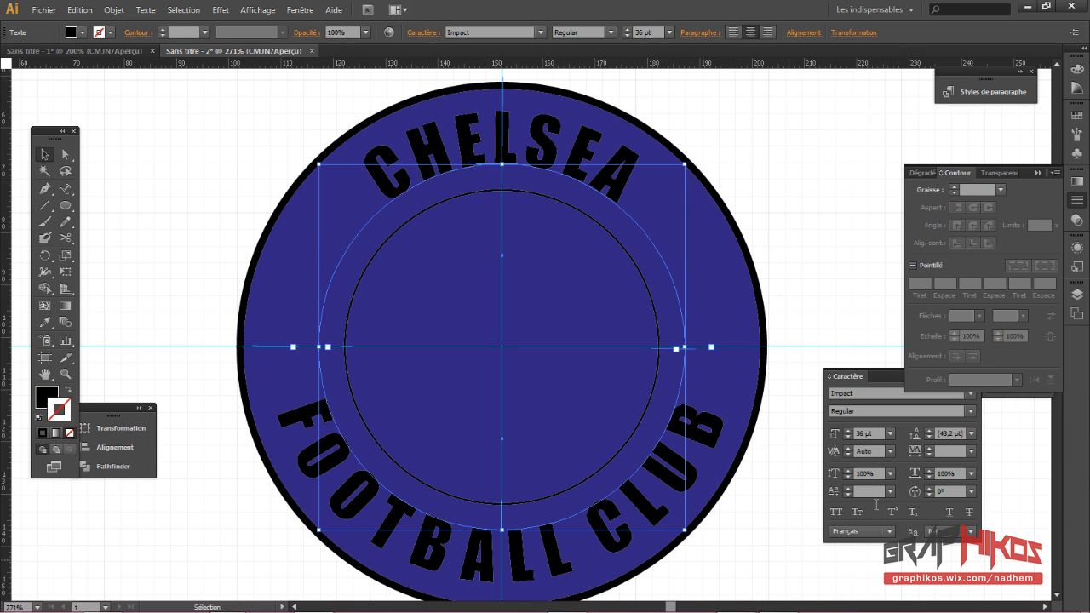
left_click(37, 418)
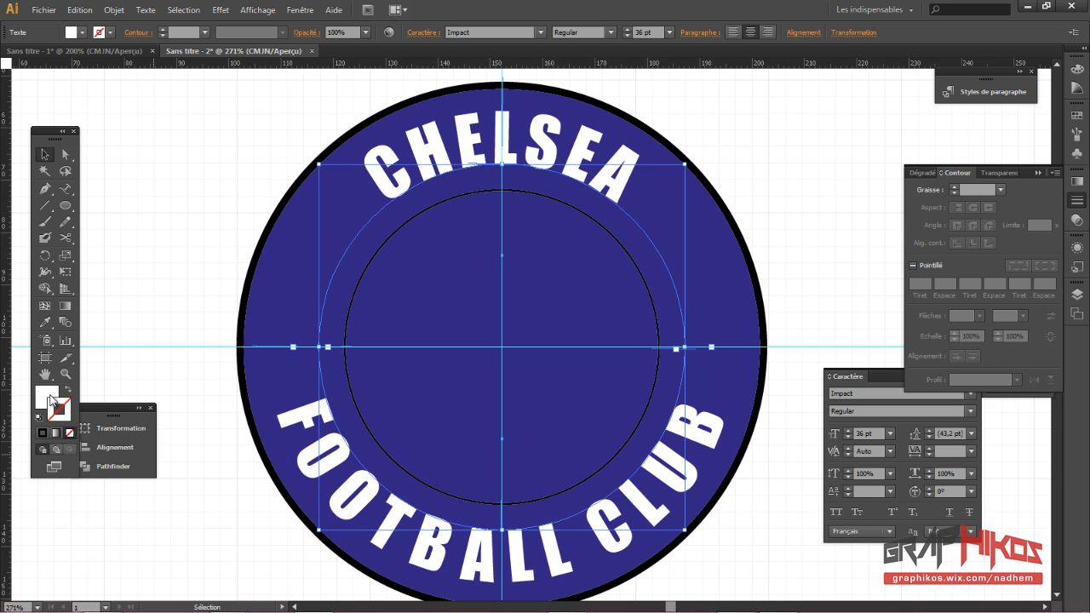
left_click(50, 397)
left_click(837, 261)
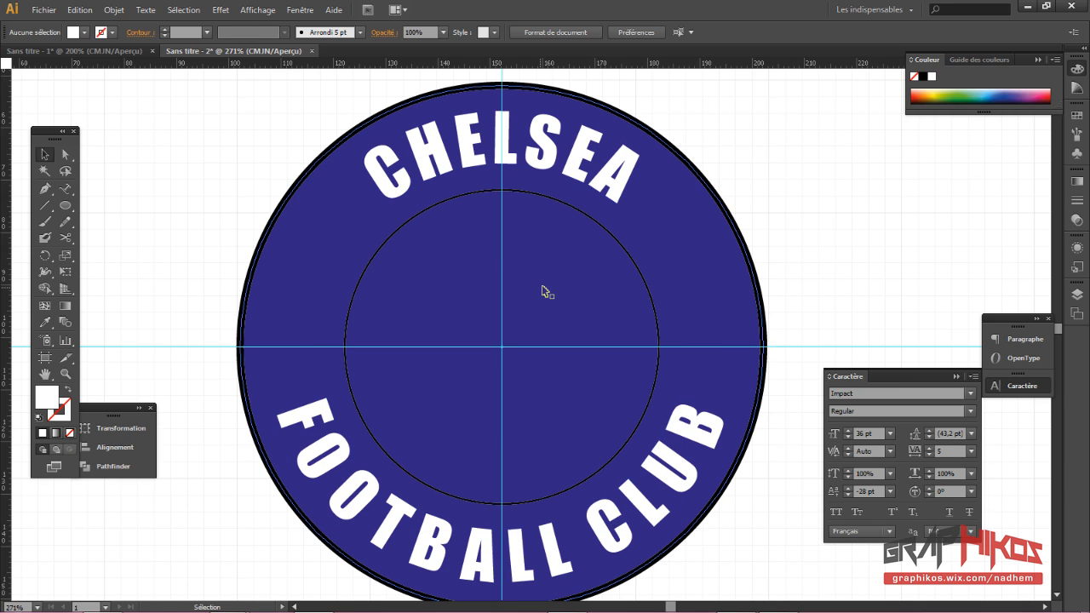
Step: Fill the 60 mm inner circle with the light blue swatch
left_click(627, 255)
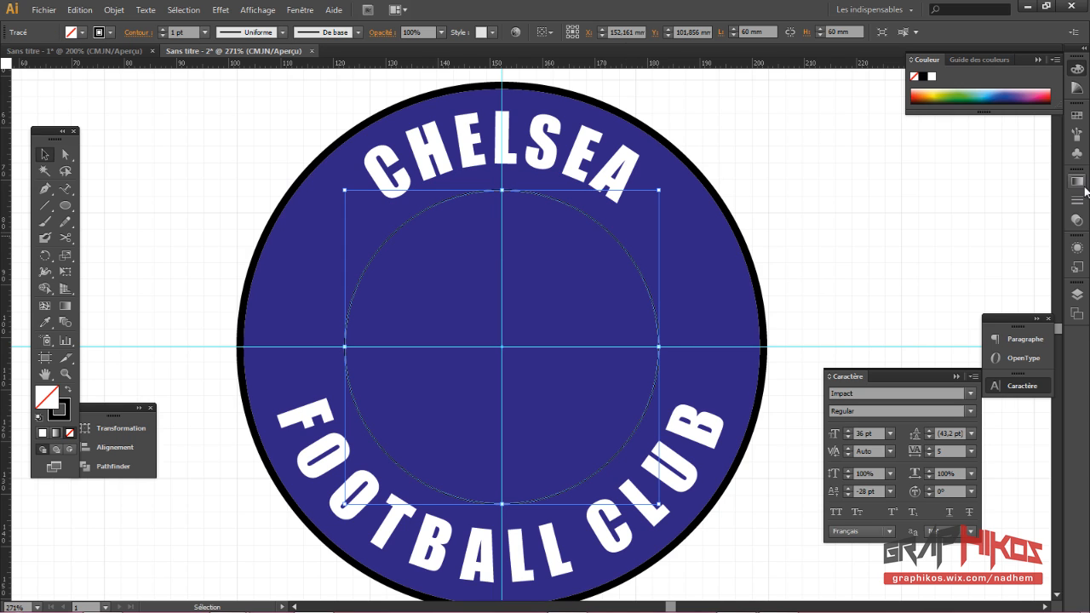
left_click(1078, 115)
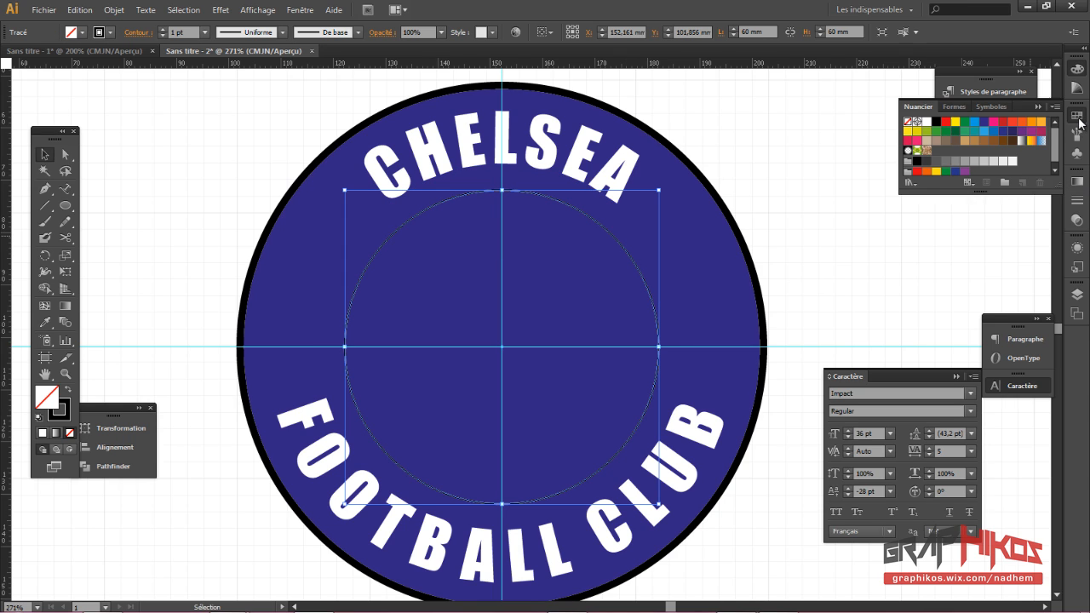
left_click(975, 123)
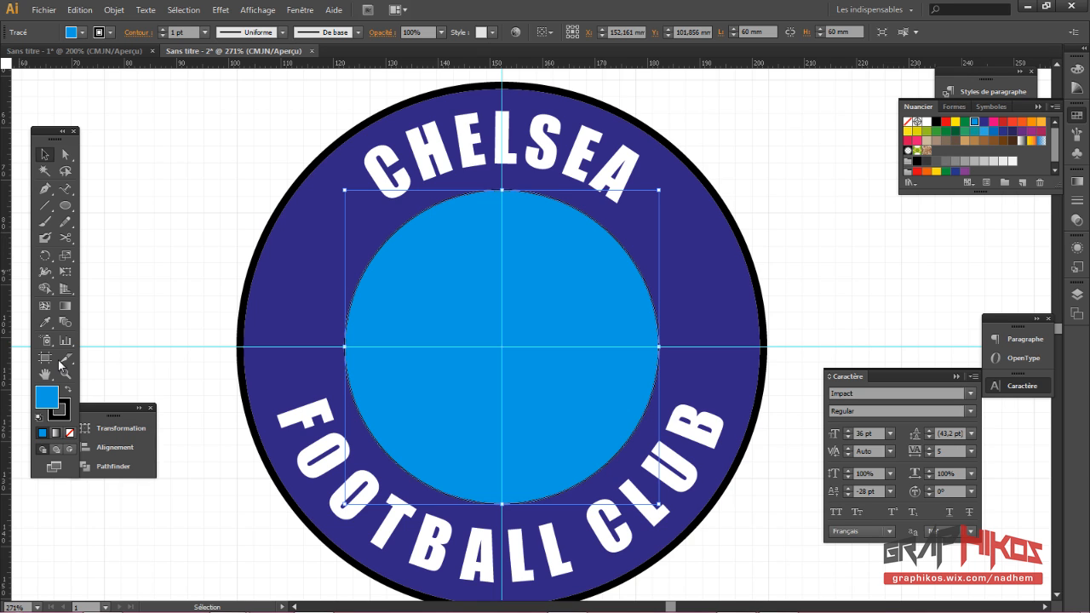
Step: Change the outline colour of the inner circle to white and deselect it
left_click(61, 421)
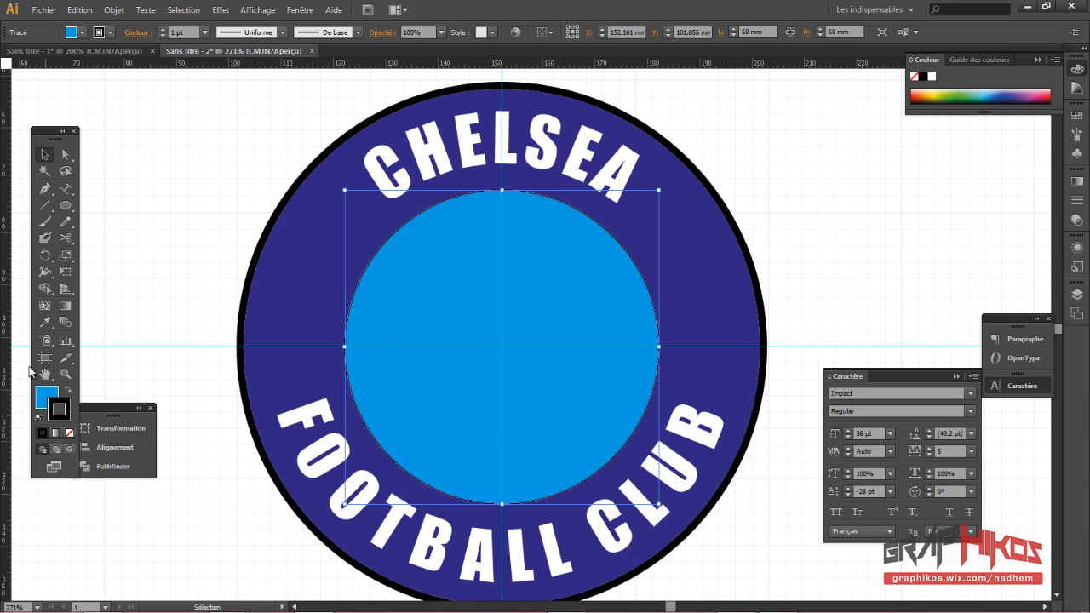
left_click(1078, 115)
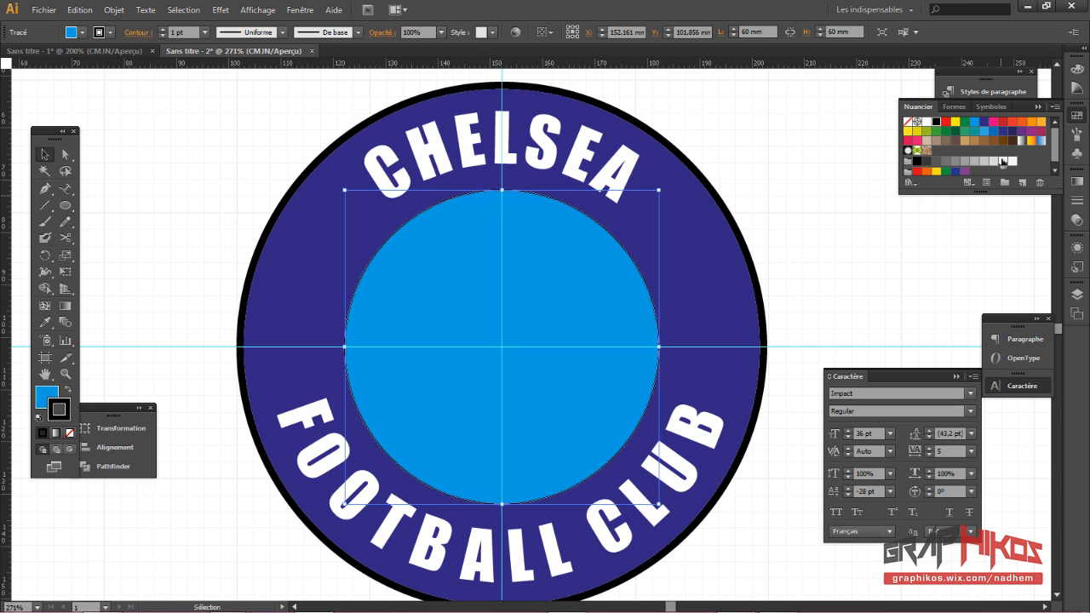
left_click(1013, 162)
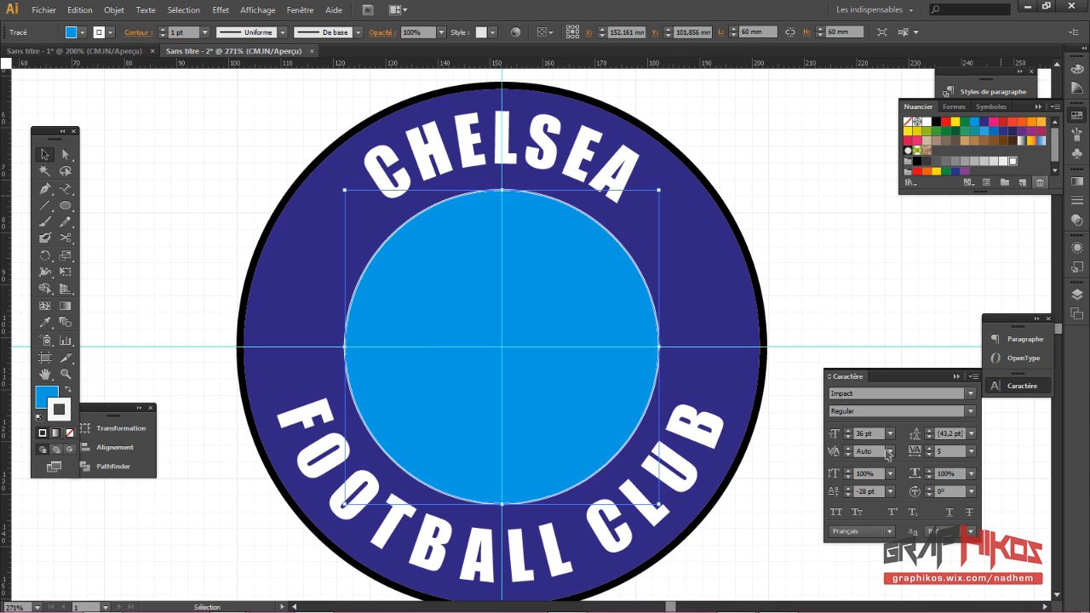
left_click(45, 155)
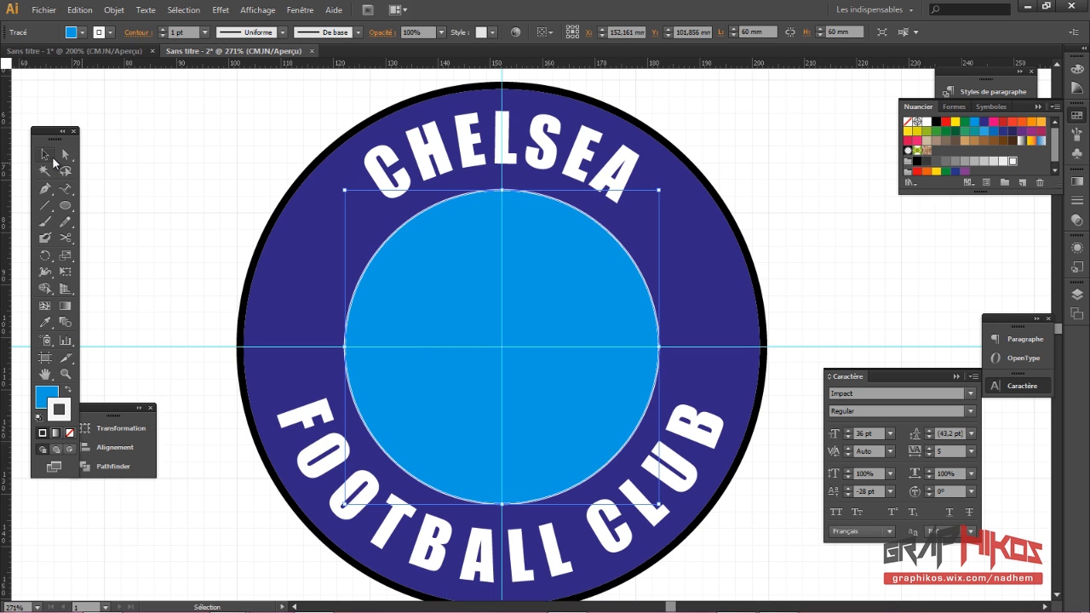
left_click(256, 162)
scroll(871, 319, "down", 1)
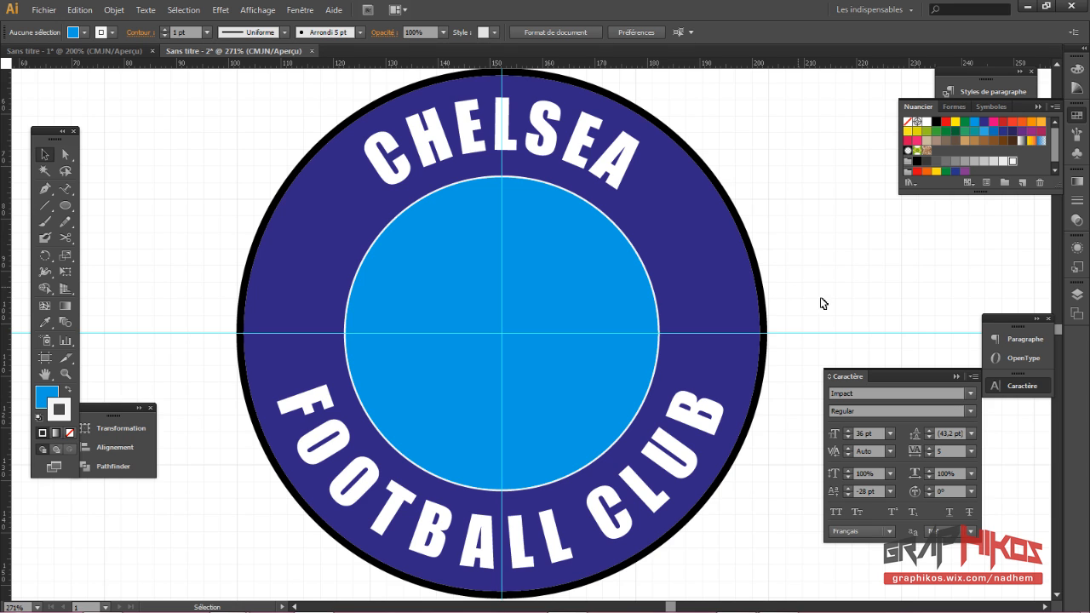
Step: Hide the rulers and clear all guides from the document
left_click(260, 11)
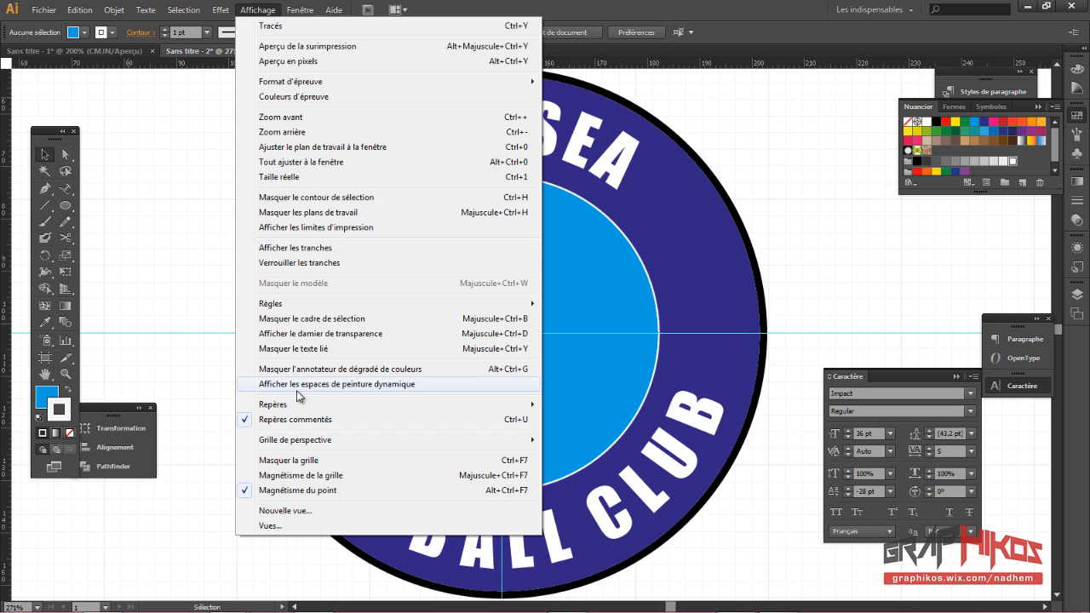
mouse_move(305, 307)
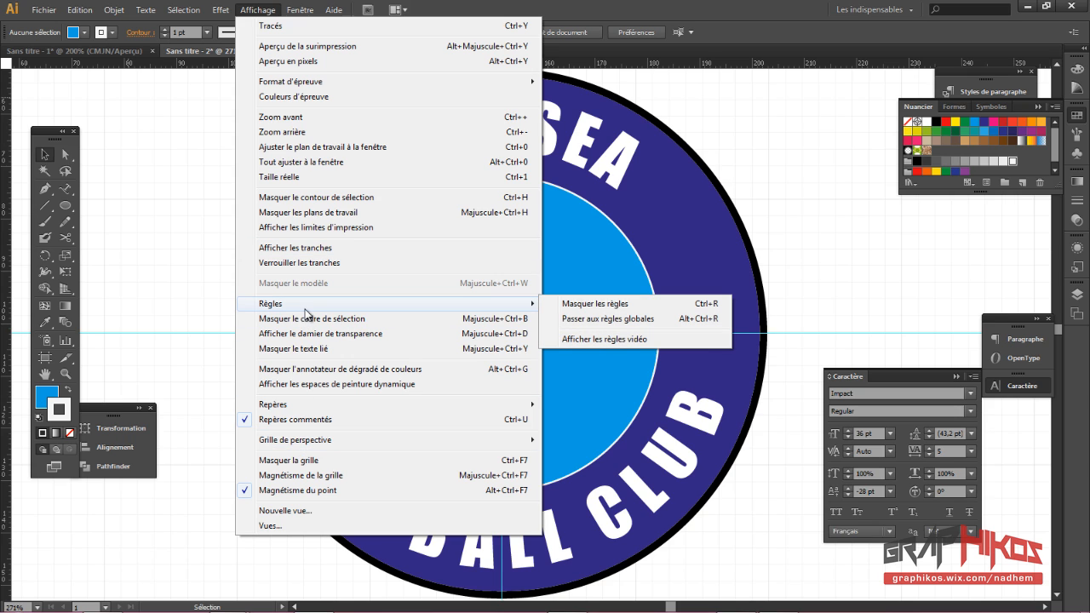
left_click(610, 304)
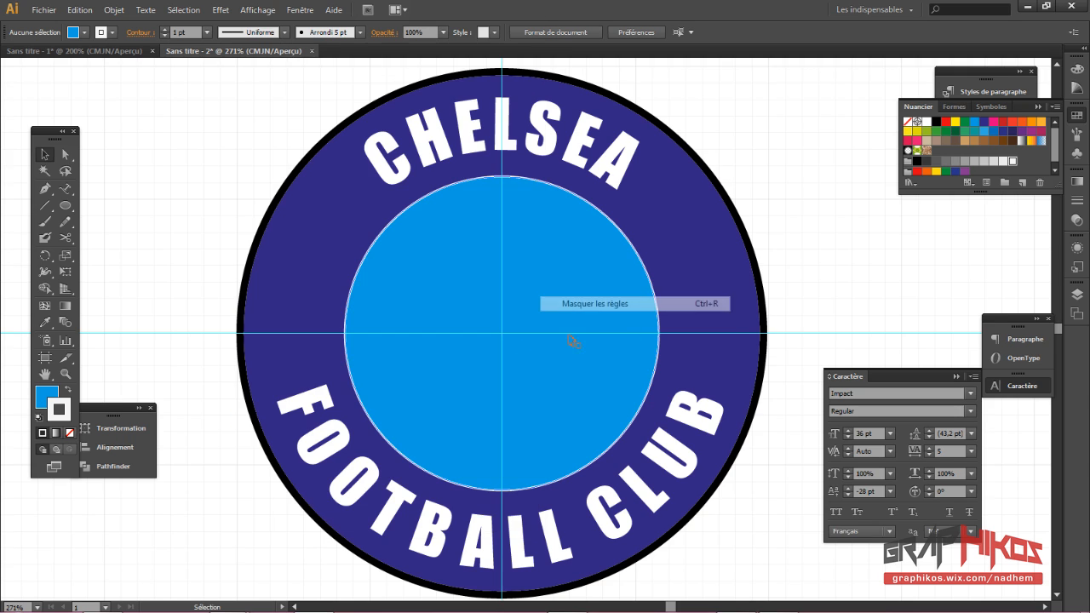
left_click(271, 10)
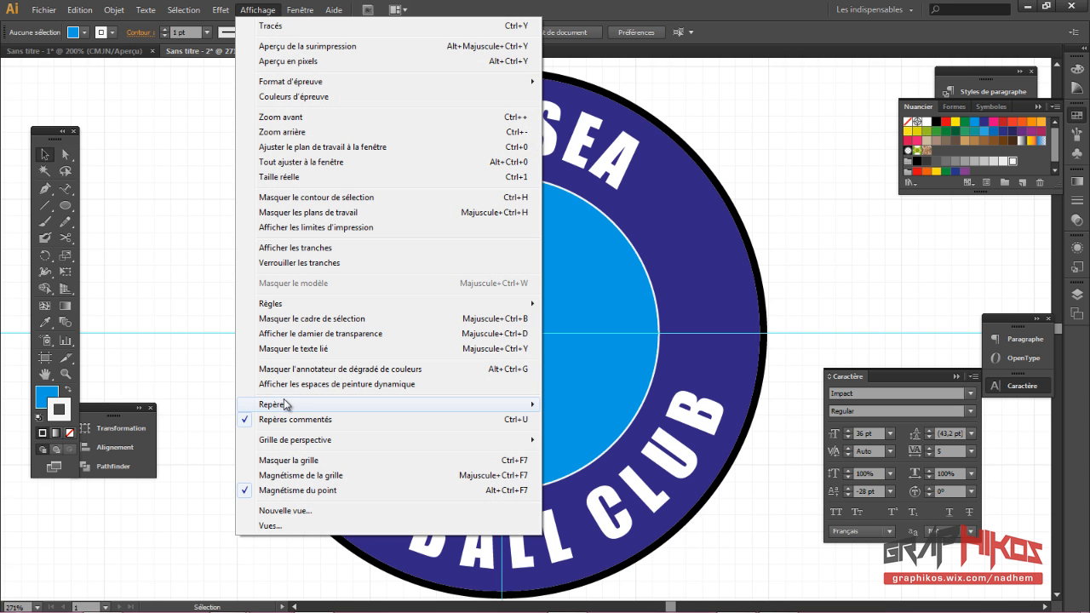
mouse_move(286, 404)
left_click(588, 465)
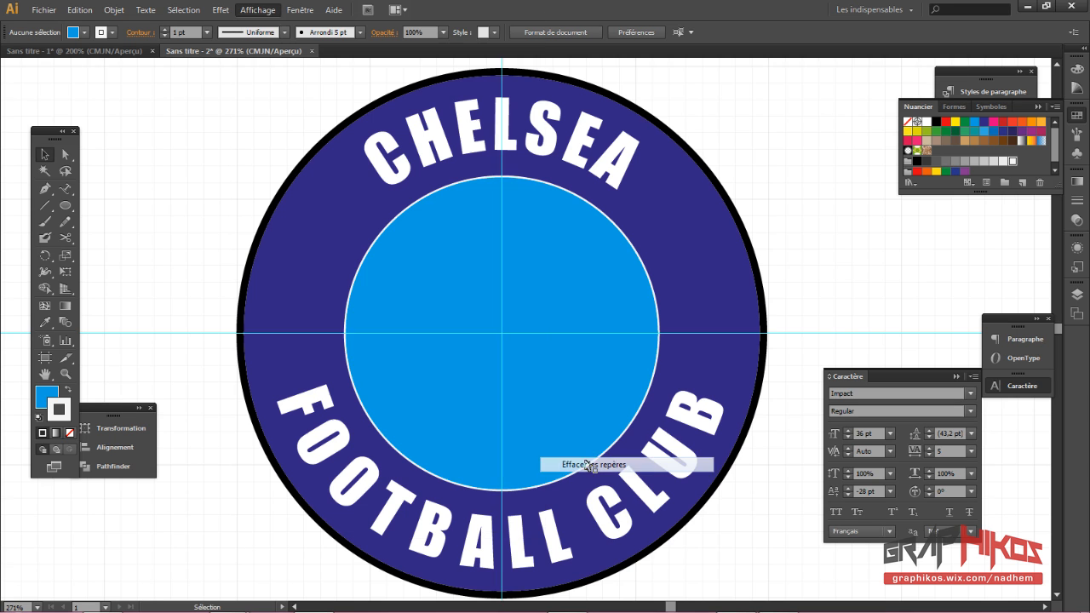
Step: Hide the document grid behind the badge and return to the Selection tool
left_click(270, 11)
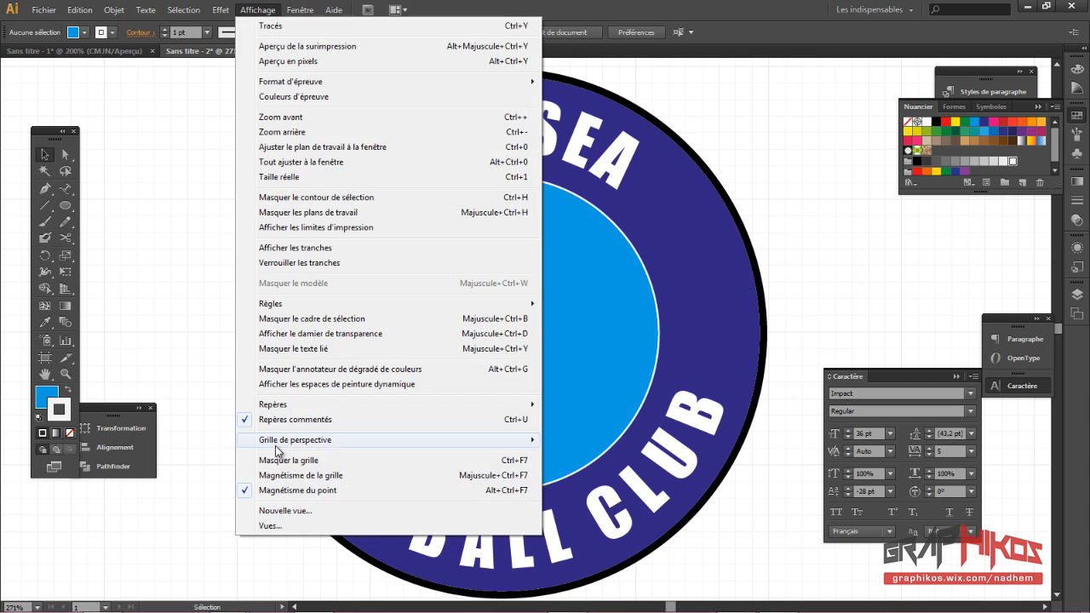
left_click(318, 462)
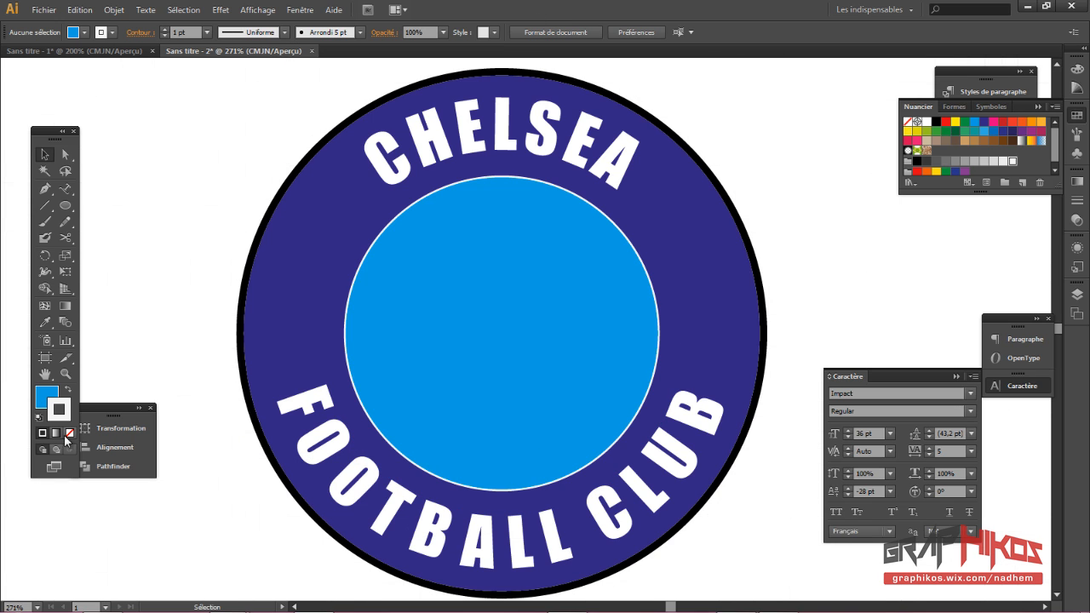
left_click(66, 373)
left_click(594, 365, "alt")
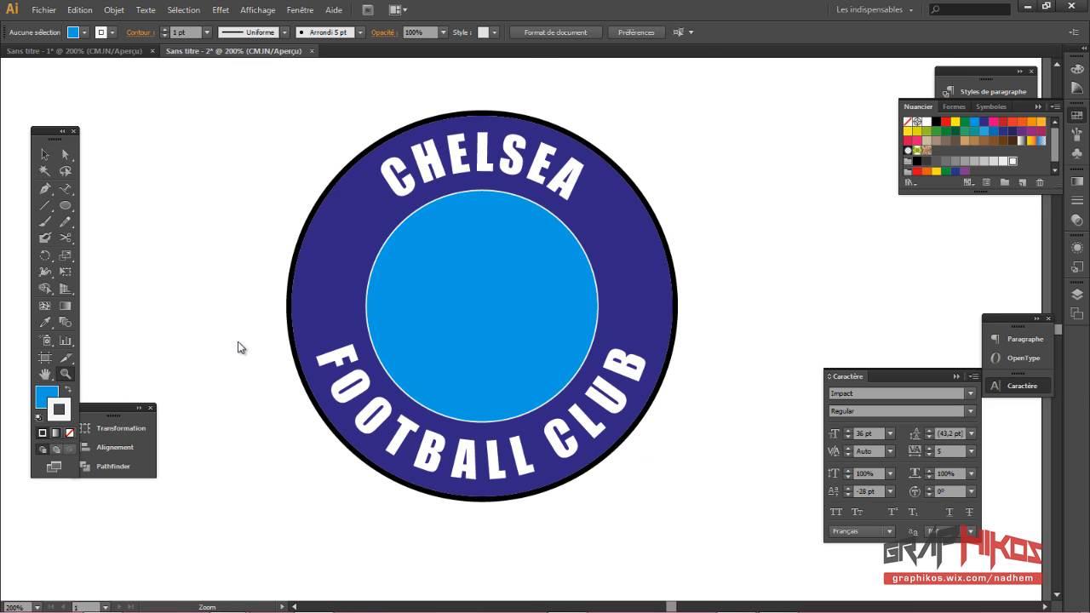
left_click(44, 154)
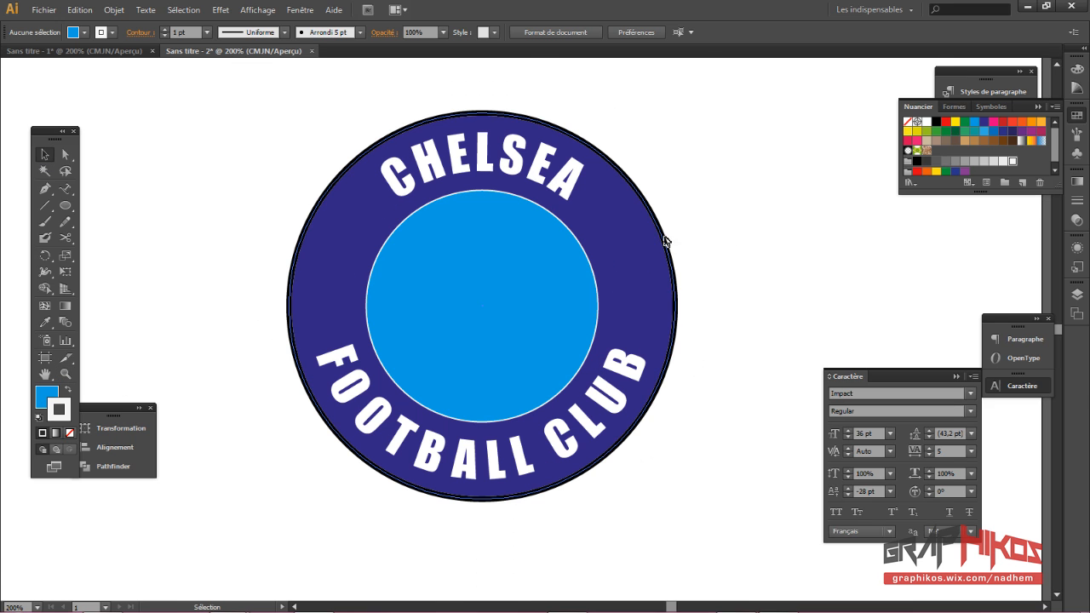